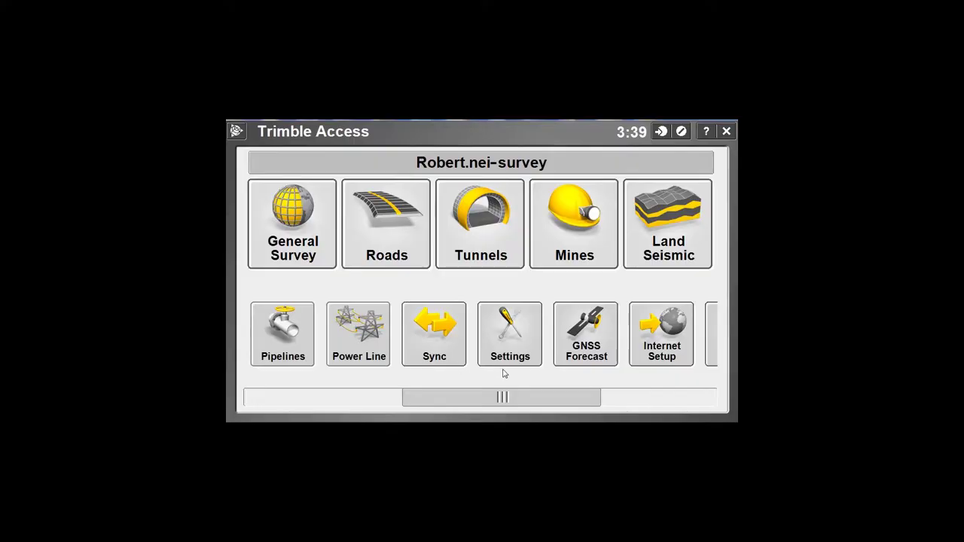
Open the feature library settings and delete the existing facebook library
left_click(507, 349)
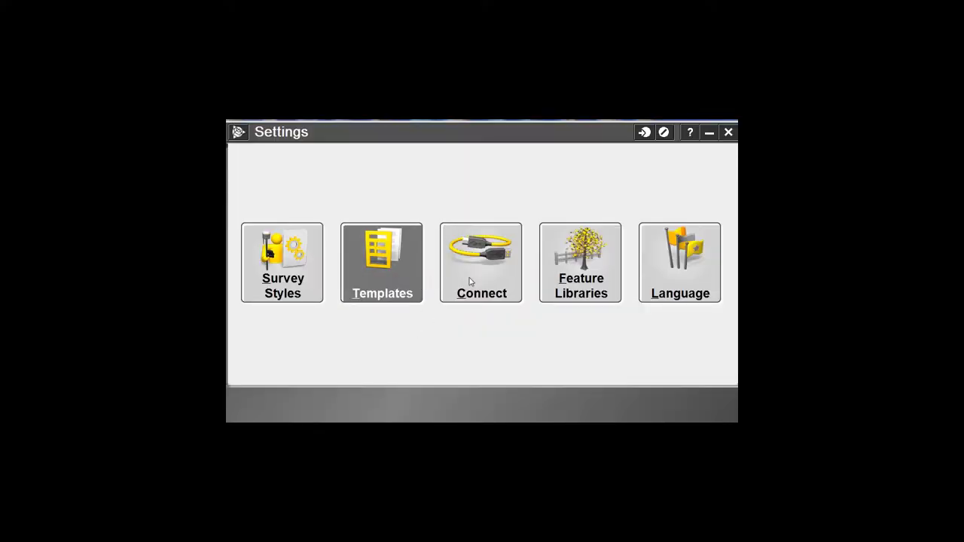
left_click(573, 294)
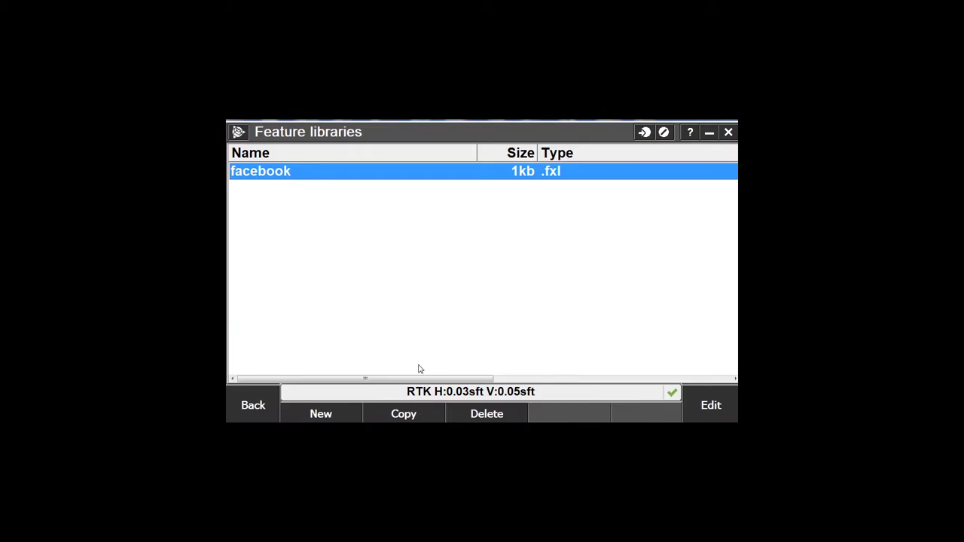
left_click(483, 417)
left_click(369, 315)
Create a new feature library named FACEBOOK and open it for editing
left_click(360, 413)
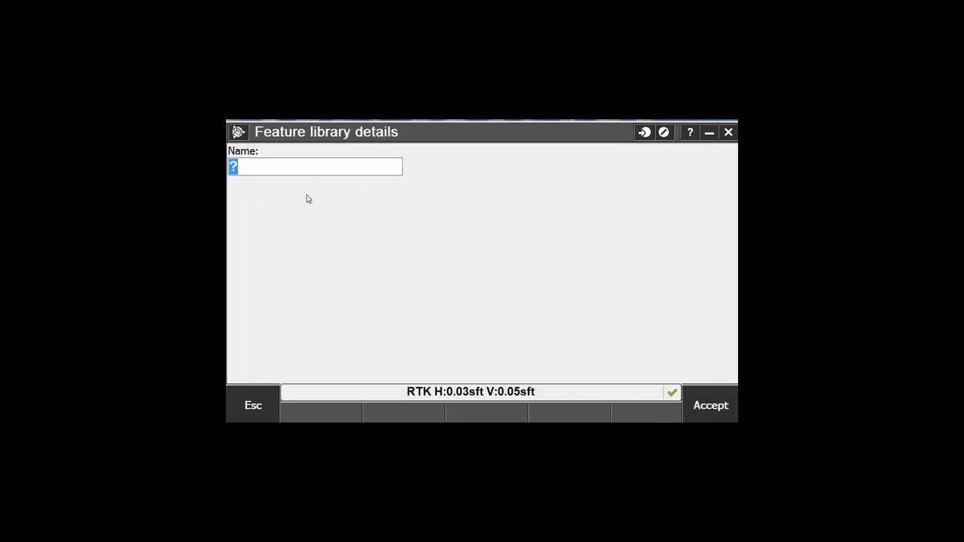
type("FACEBOOK")
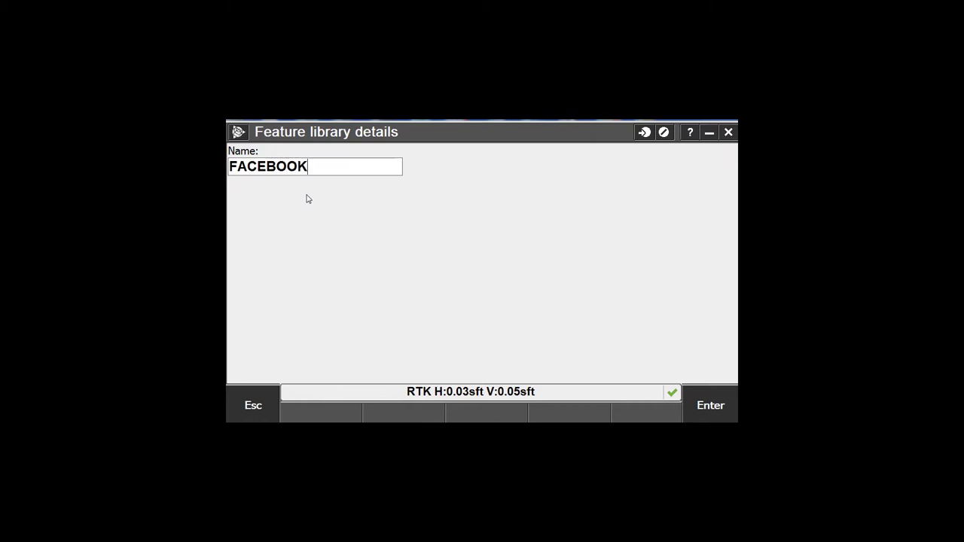
left_click(698, 399)
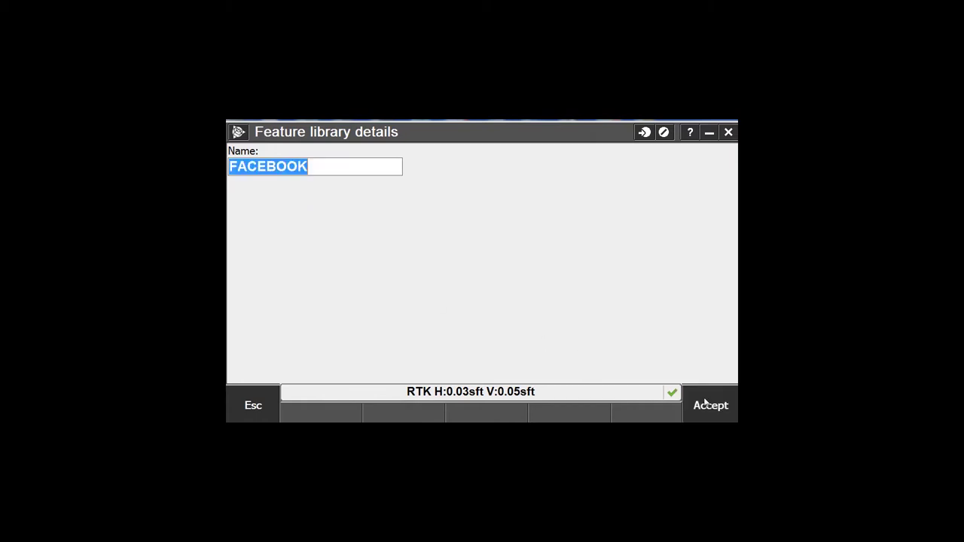
left_click(706, 401)
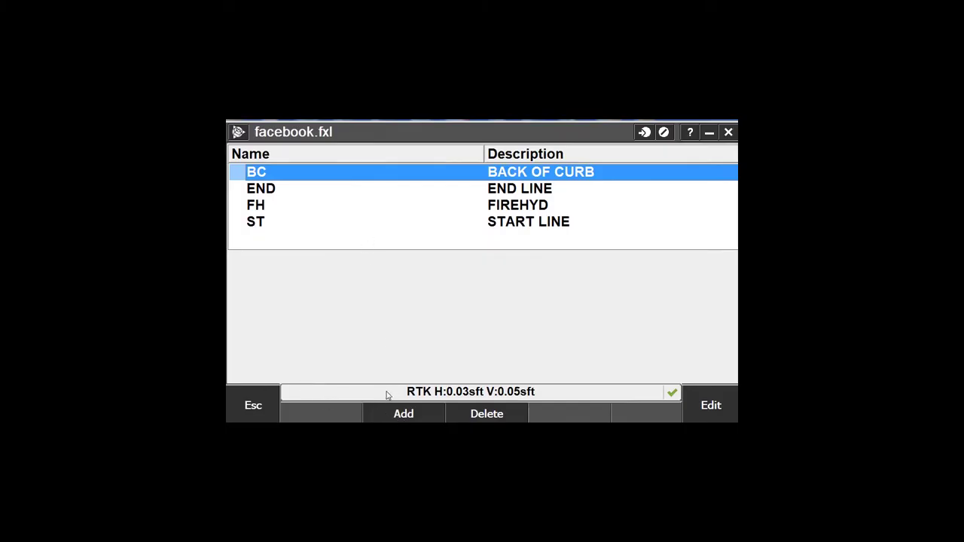
Delete the BC, END, FH and ST feature codes from the facebook library
left_click(463, 416)
left_click(463, 415)
left_click(463, 416)
left_click(463, 416)
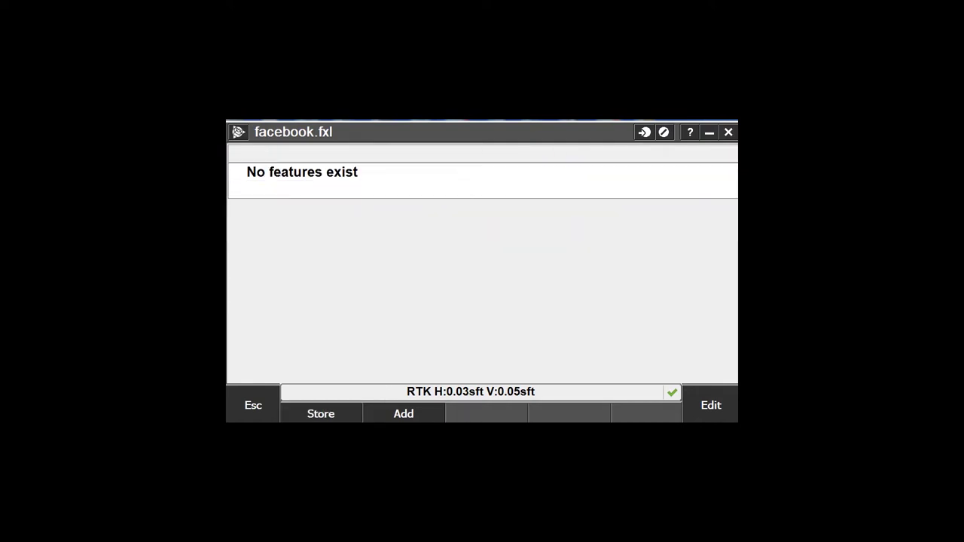
Add a feature code FH with the description FIRE HYD and the feature type Point
left_click(395, 415)
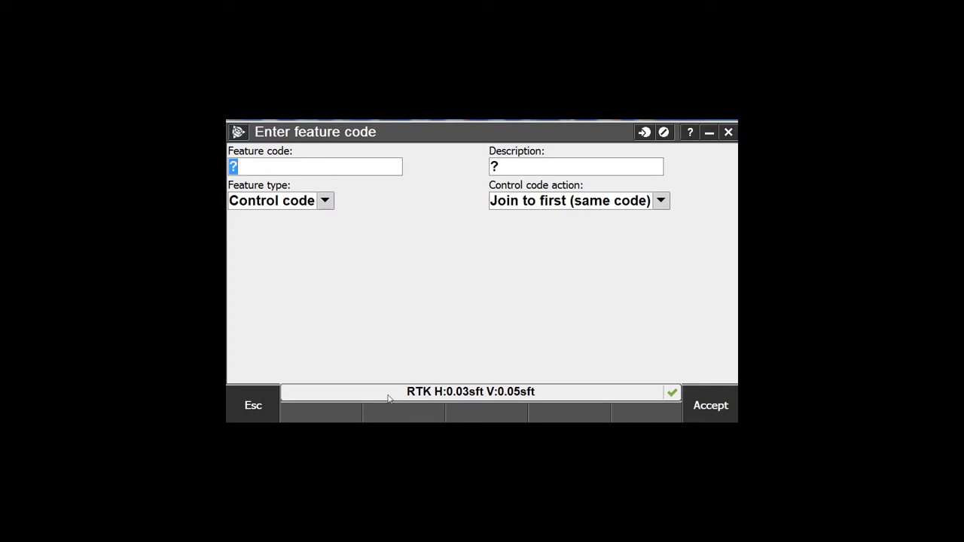
type("FH")
left_click(517, 165)
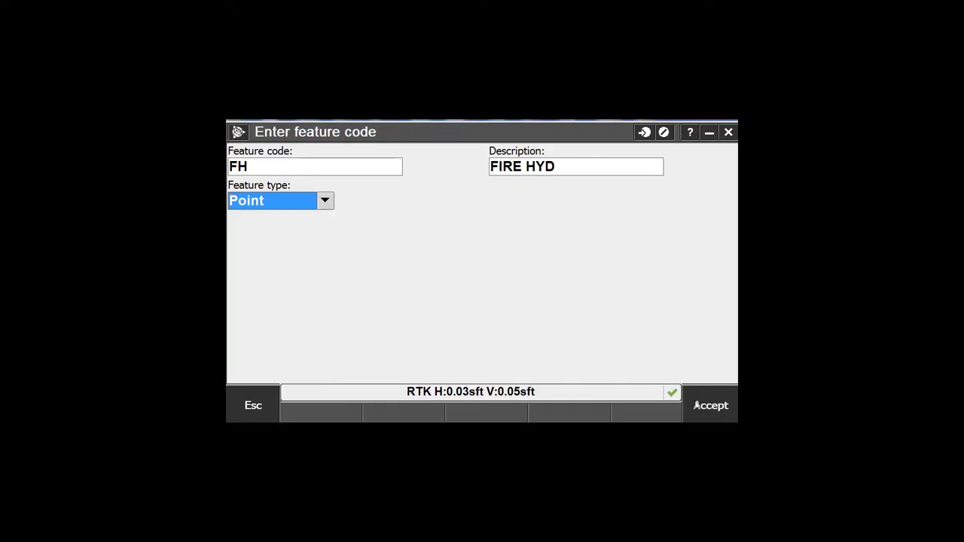
left_click(696, 406)
Add a feature code BC described as BACK OF CURB, with feature type Line, solid line style and line color Blue
left_click(413, 417)
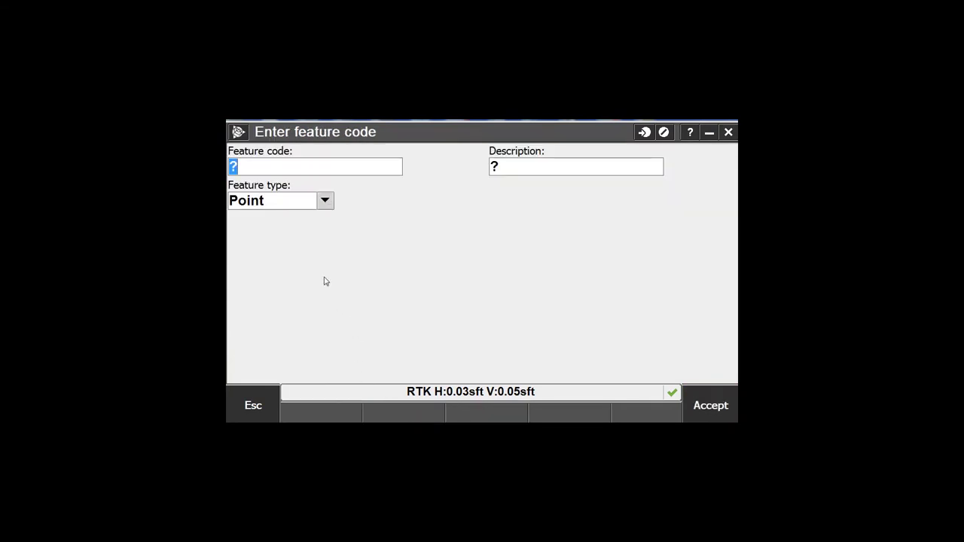
type("BC")
left_click(518, 171)
type("BACK OF CURB")
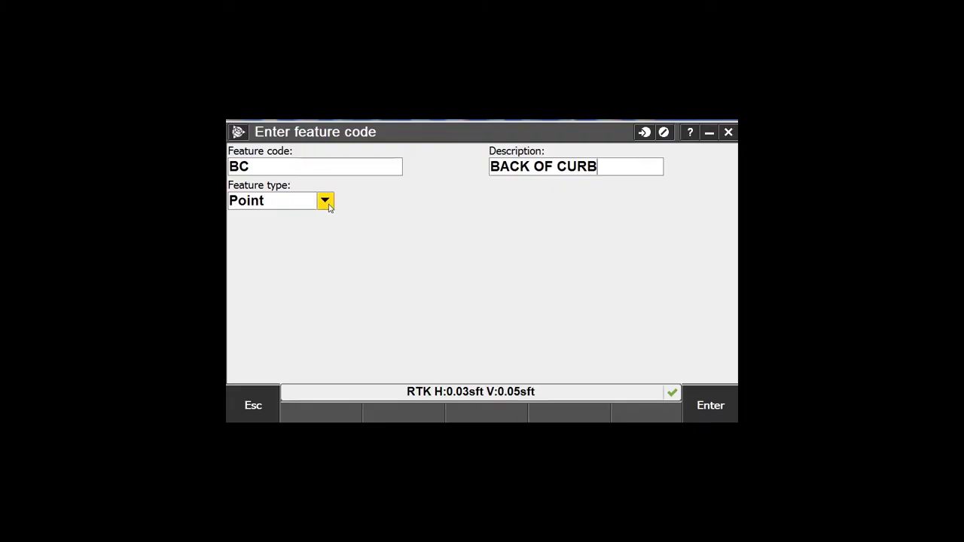
left_click(329, 208)
left_click(259, 232)
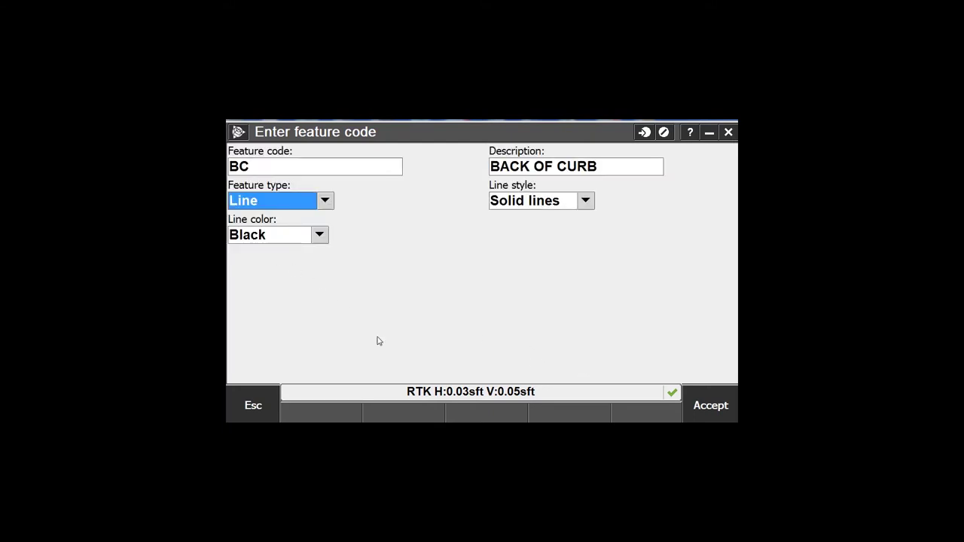
left_click(320, 237)
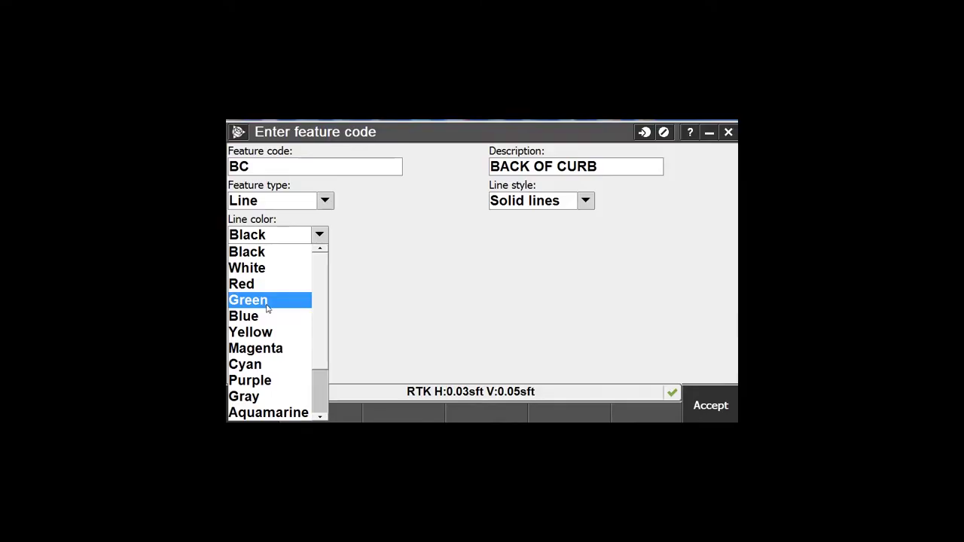
left_click(266, 317)
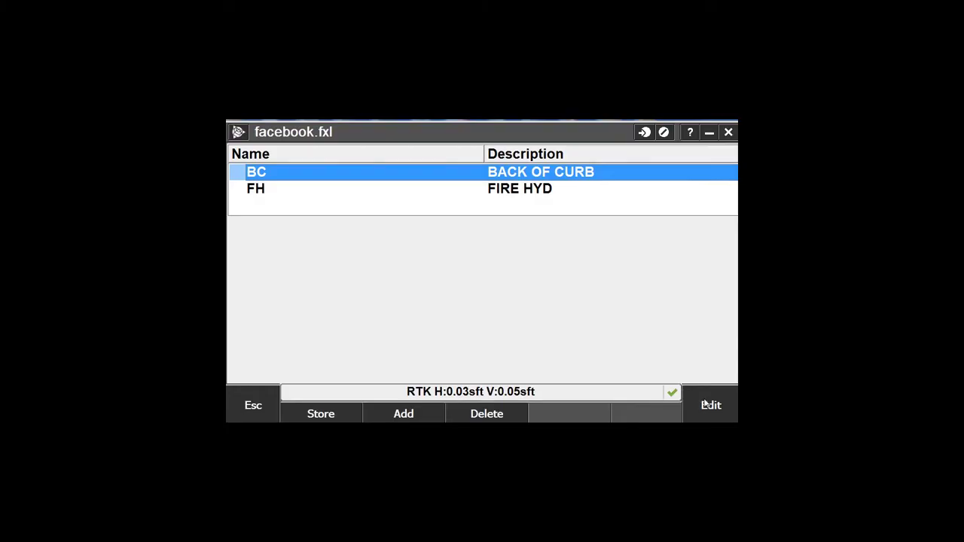
Add a control code ST described as START LINE with the action Start join sequence
left_click(407, 414)
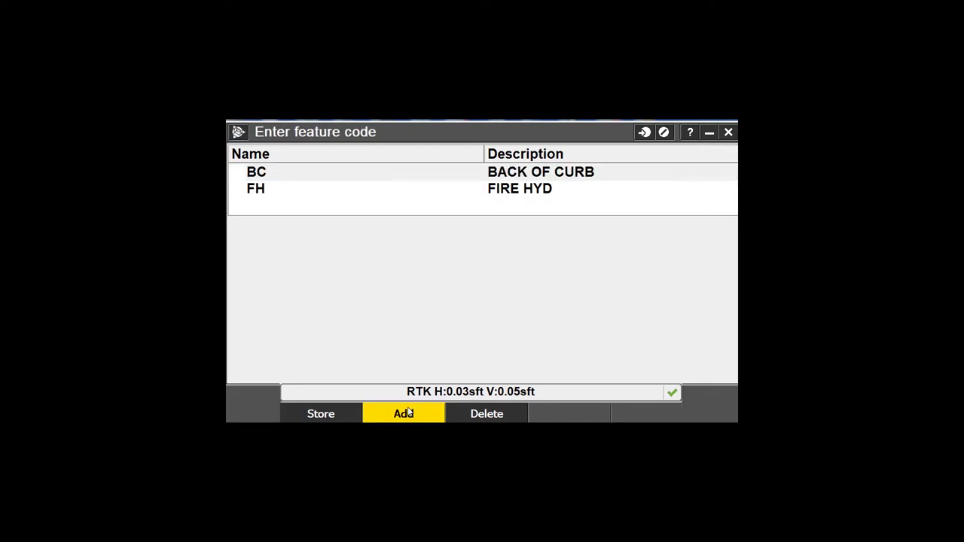
type("ST")
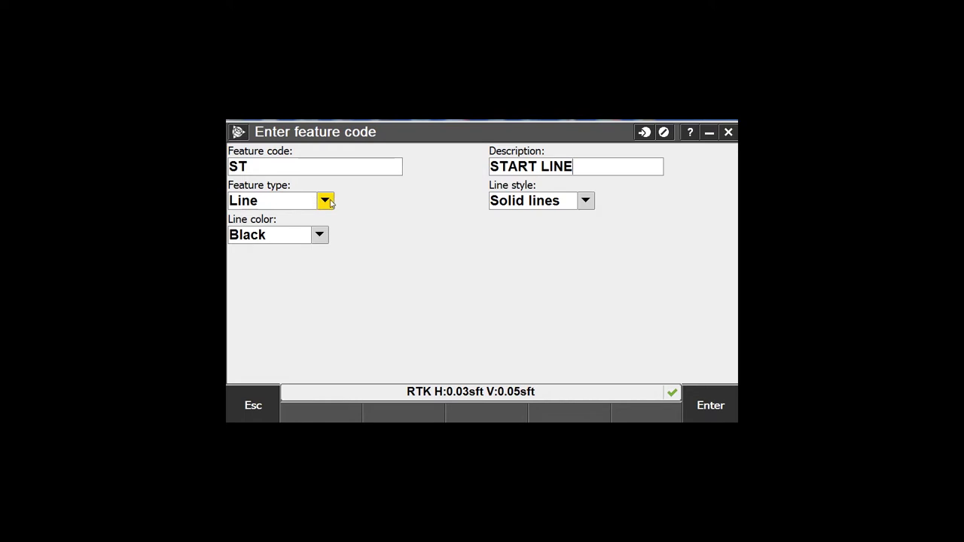
left_click(332, 201)
left_click(287, 269)
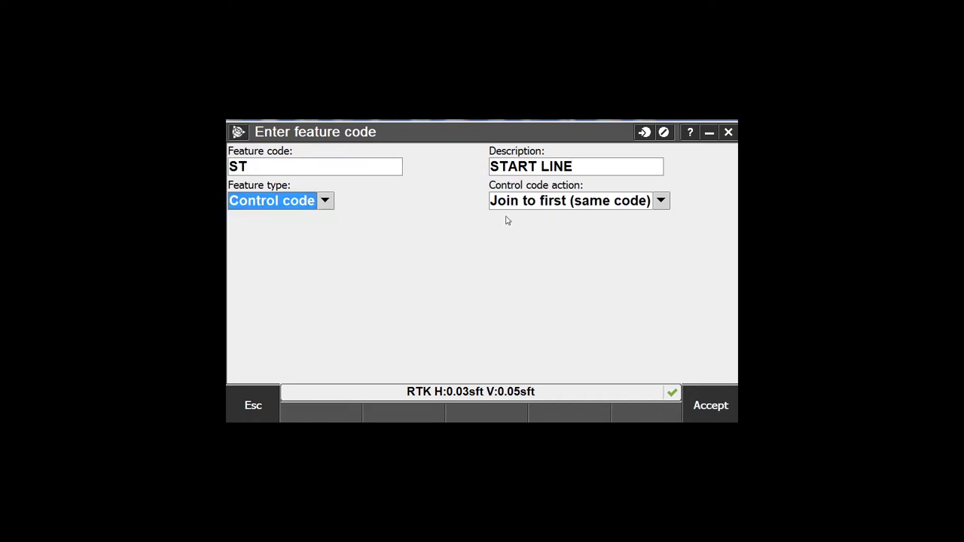
left_click(663, 205)
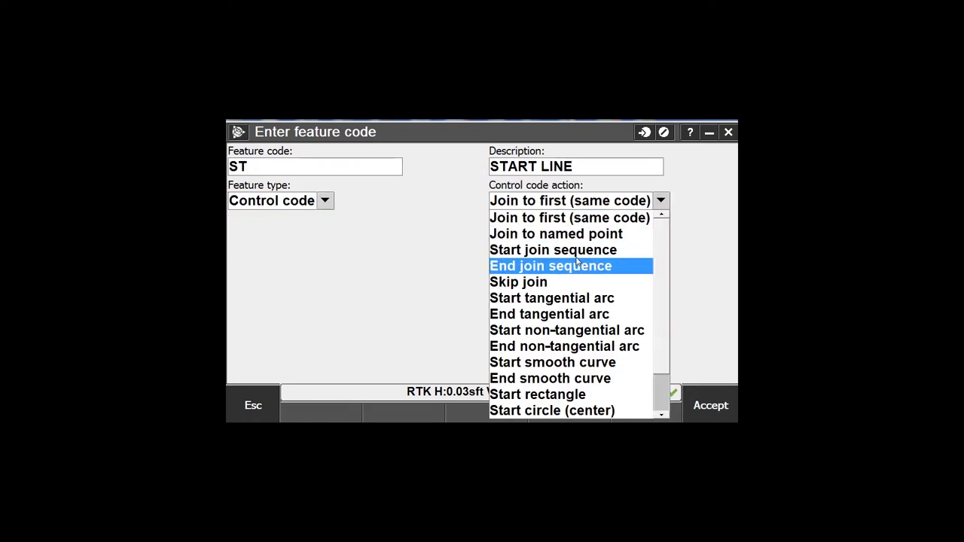
left_click(577, 251)
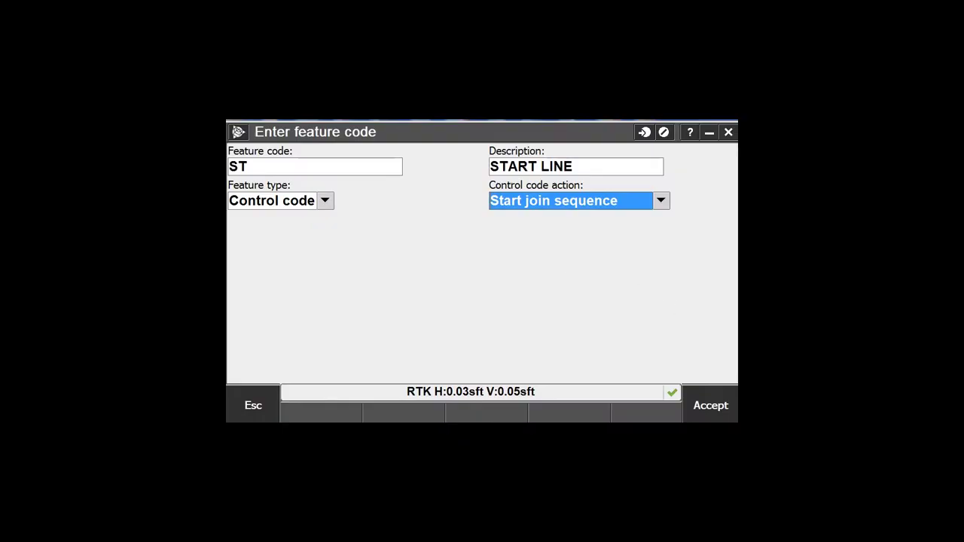
left_click(711, 406)
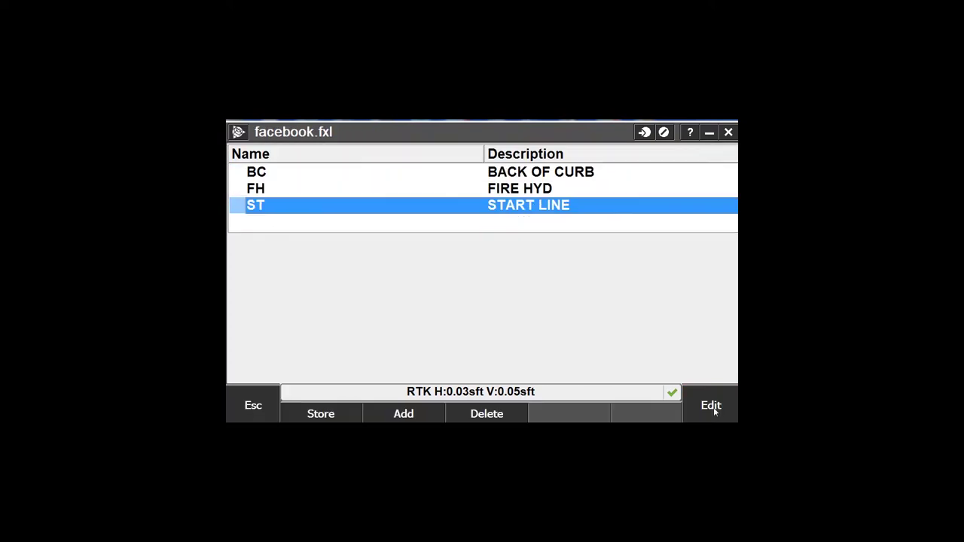
Add a control code END described as END LINE with the action End join sequence, and store the feature library
left_click(406, 413)
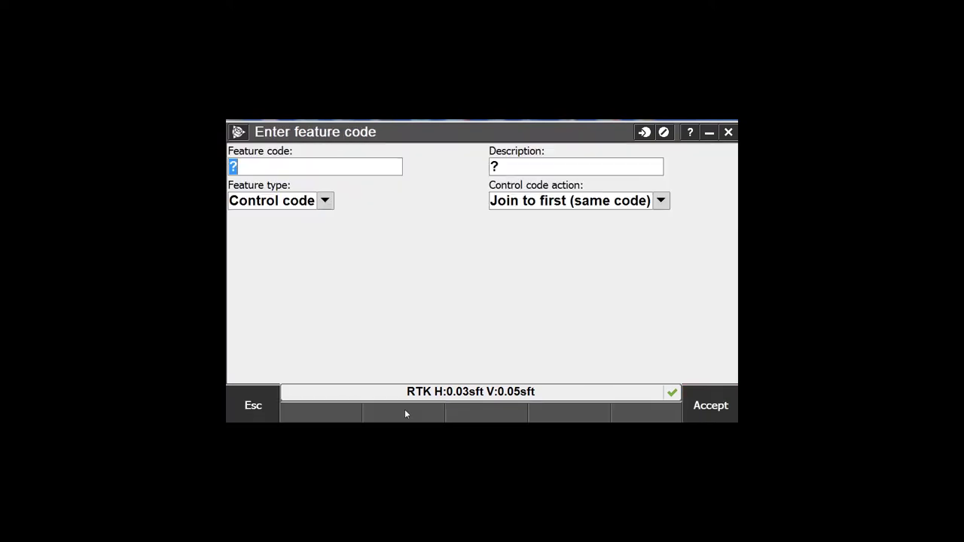
type("END")
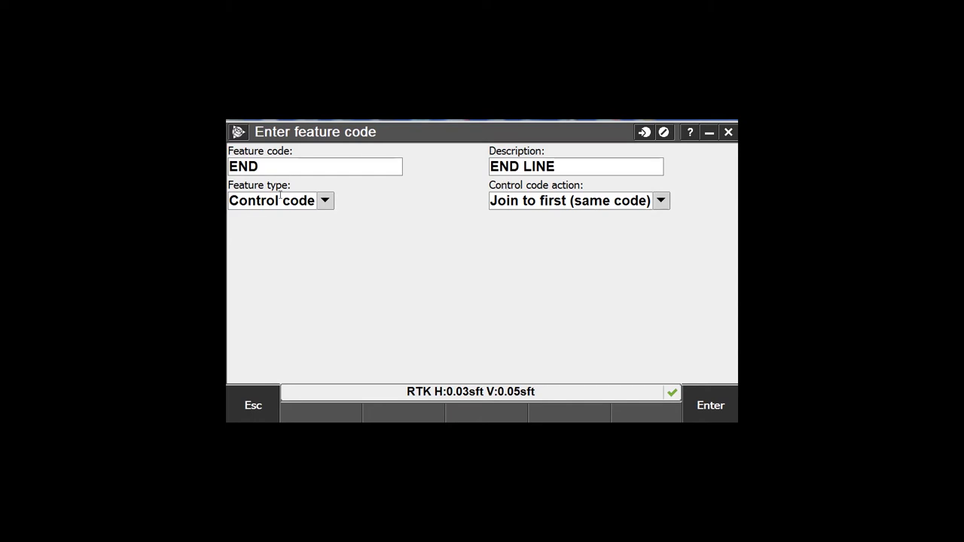
left_click(660, 201)
left_click(574, 270)
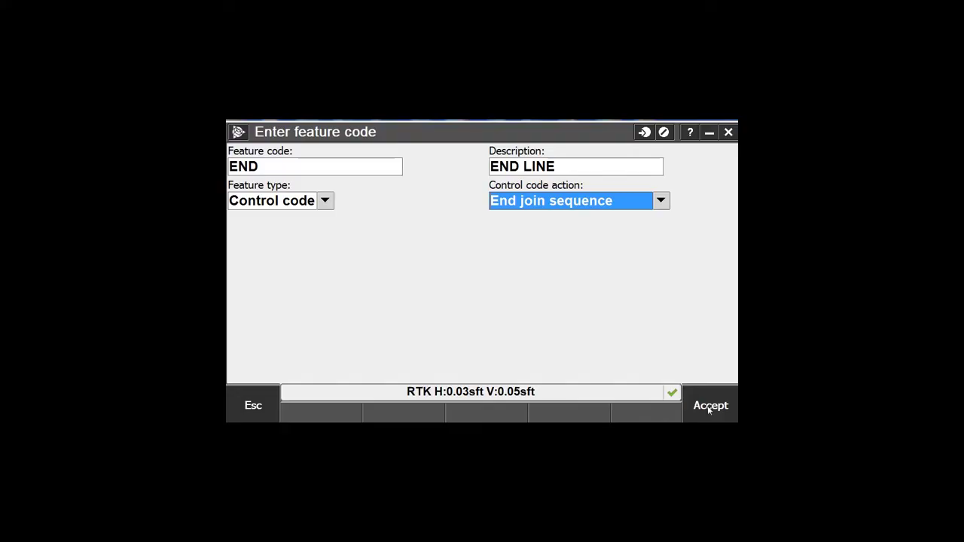
left_click(709, 409)
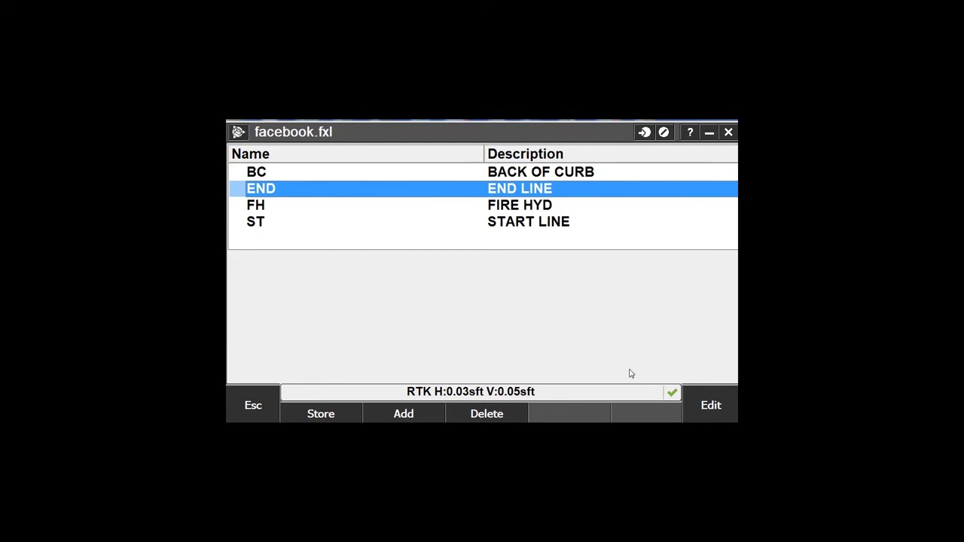
left_click(321, 414)
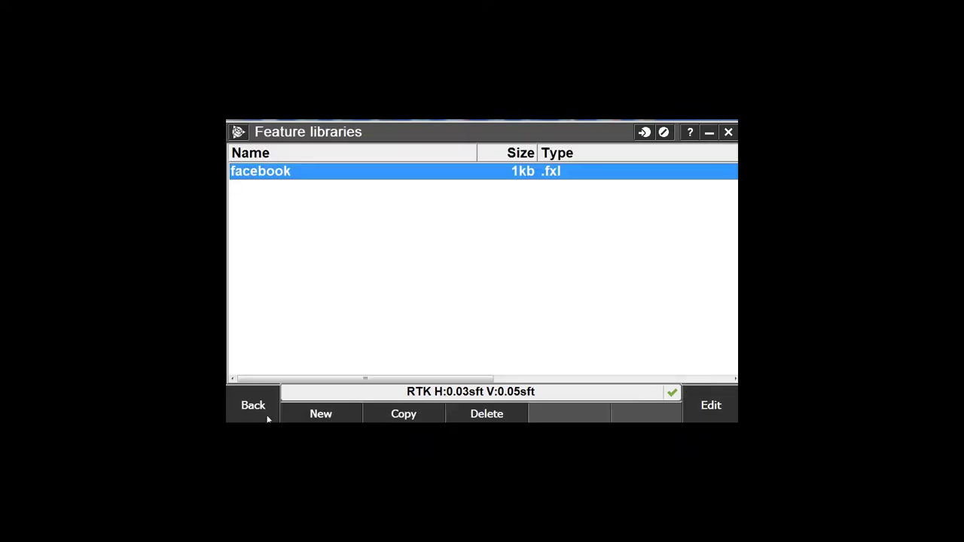
Set up a new General Survey job named CODES and assign the facebook feature library to it
left_click(239, 132)
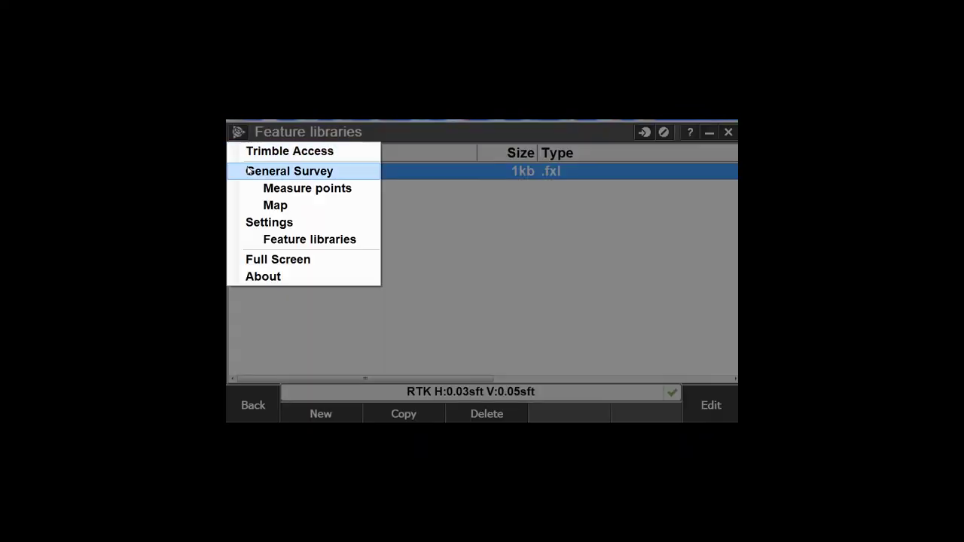
left_click(267, 173)
left_click(326, 229)
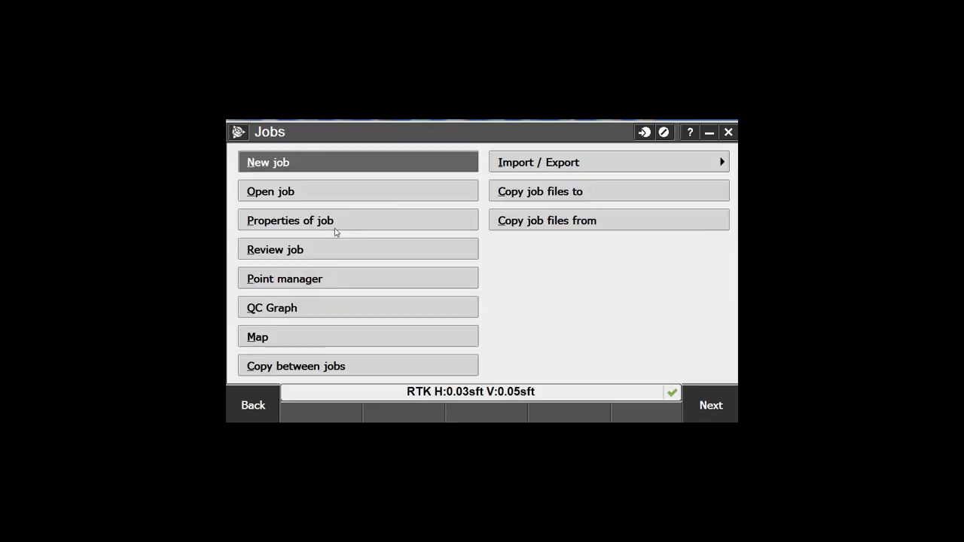
left_click(303, 163)
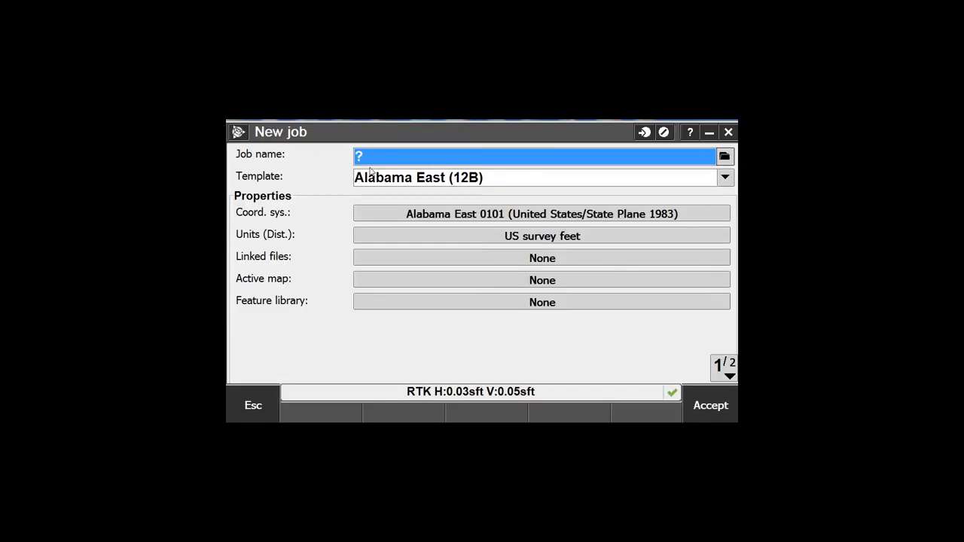
key("BackSpace")
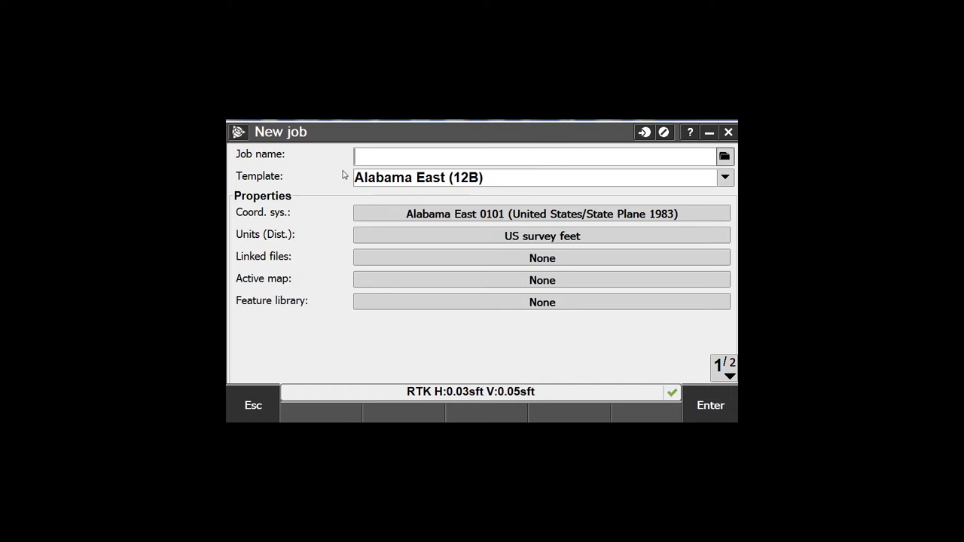
type("CODES")
left_click(576, 309)
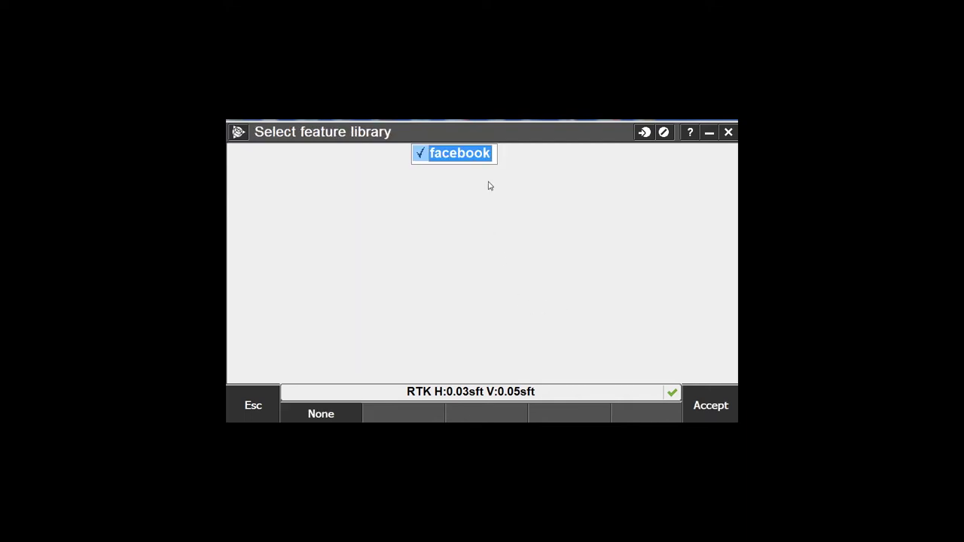
left_click(708, 405)
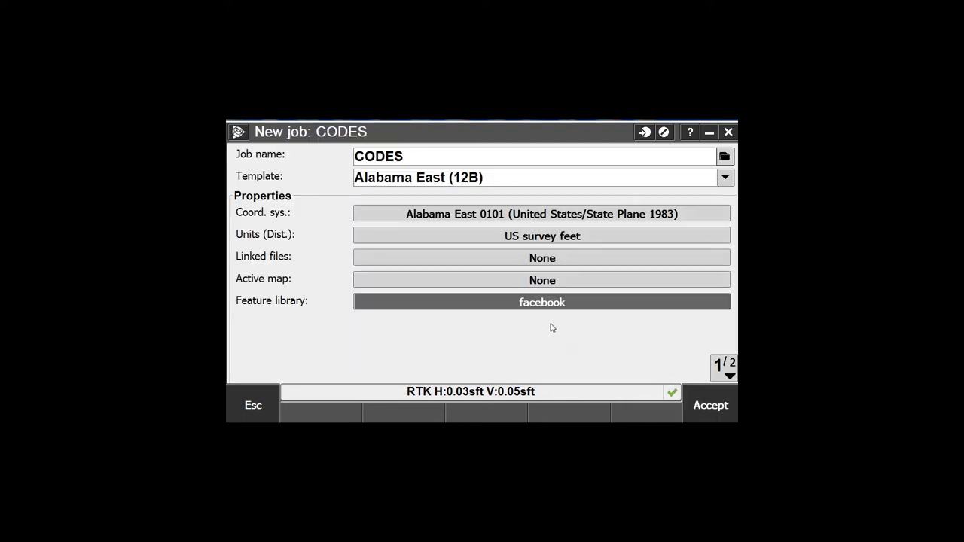
Accept the new job, closing all open measurement windows and leaving the receiver powered on
key("Return")
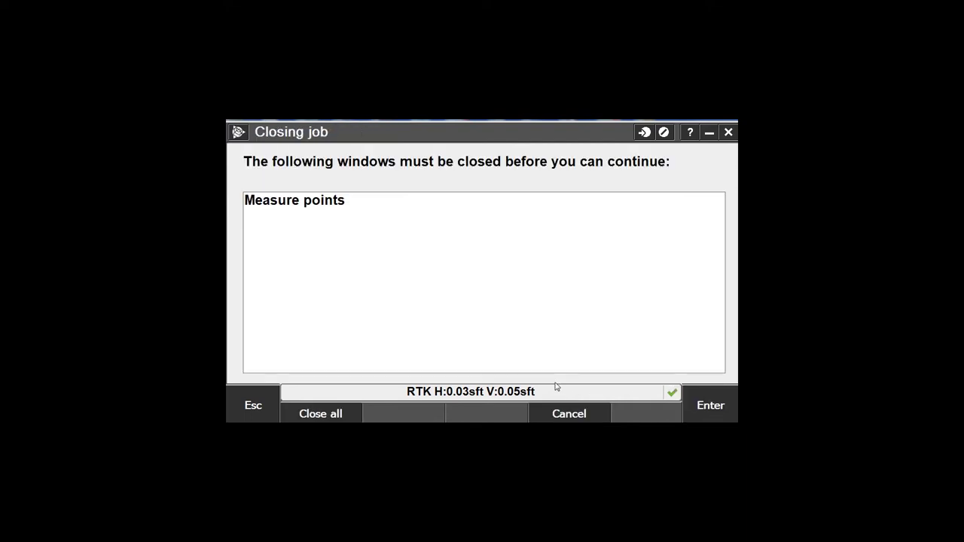
left_click(320, 411)
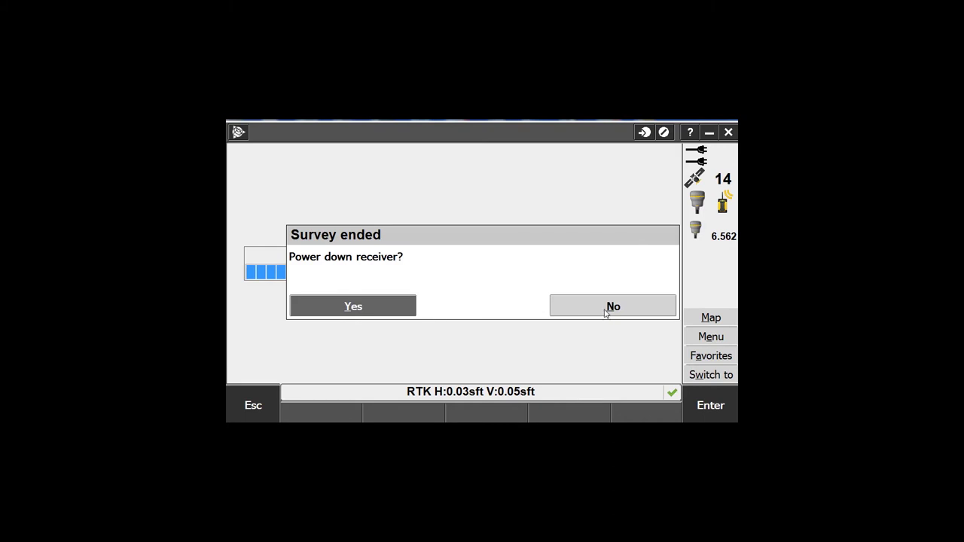
left_click(607, 309)
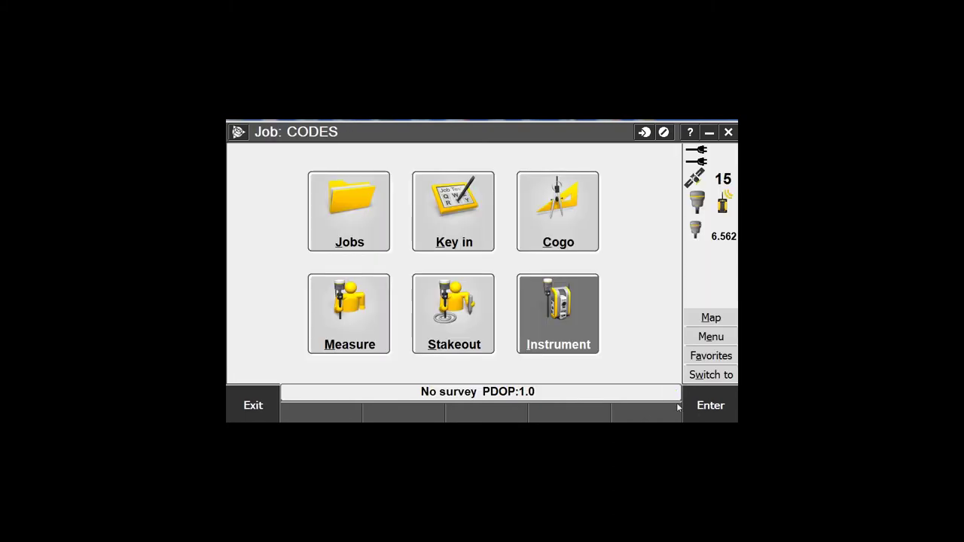
Start measuring points with the RTK survey style and name the first point 1
left_click(378, 352)
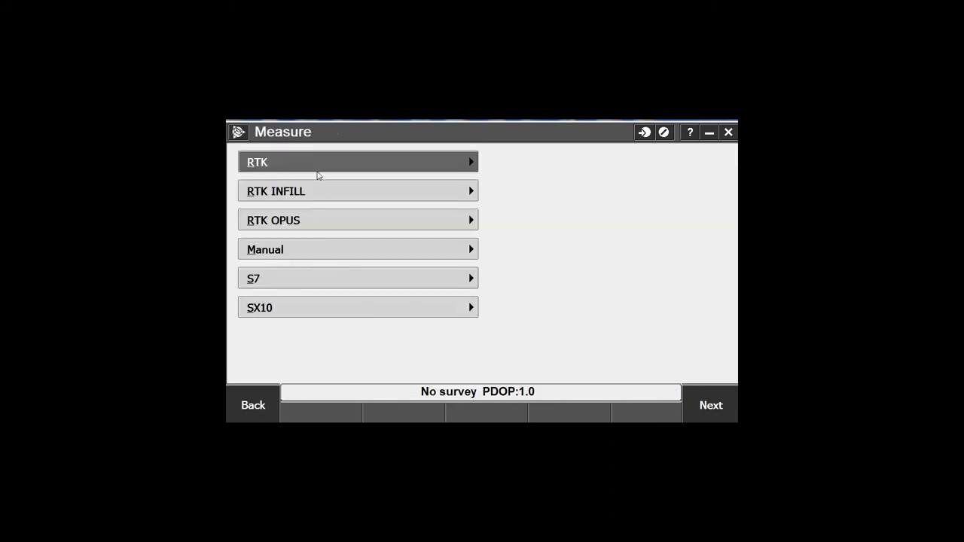
left_click(319, 171)
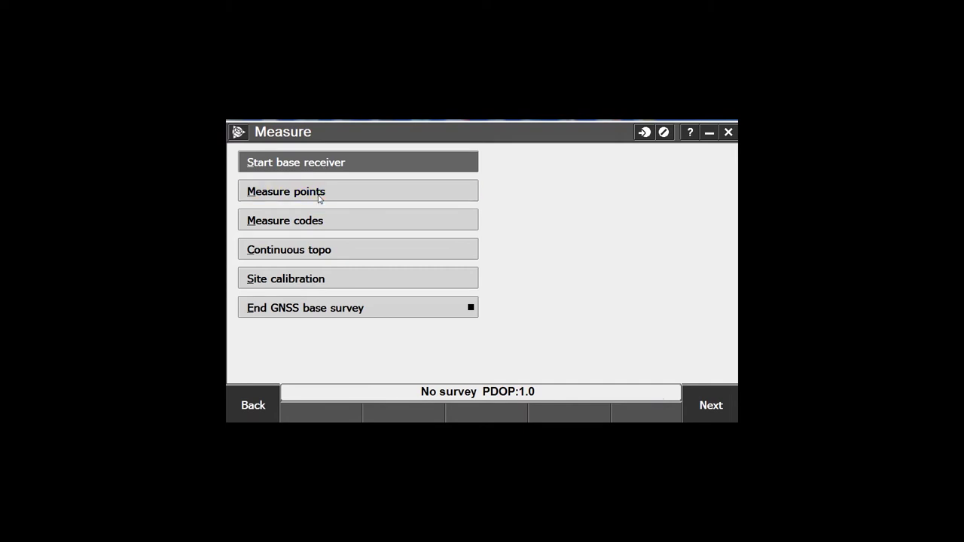
left_click(321, 198)
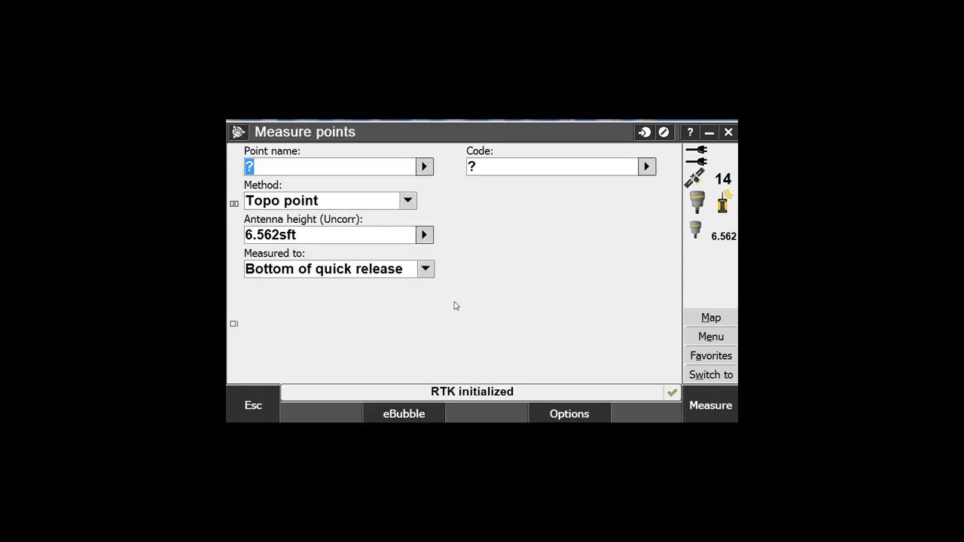
left_click(307, 166)
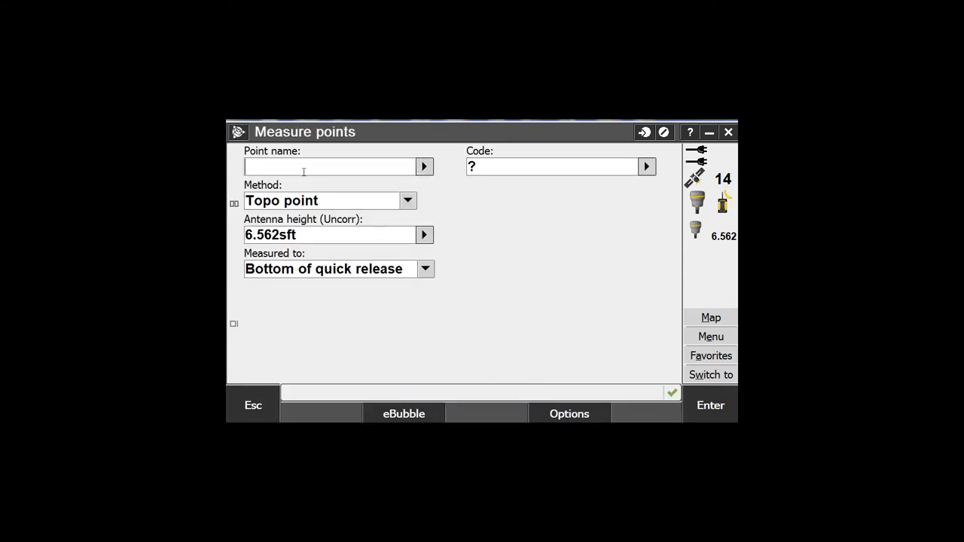
type("1")
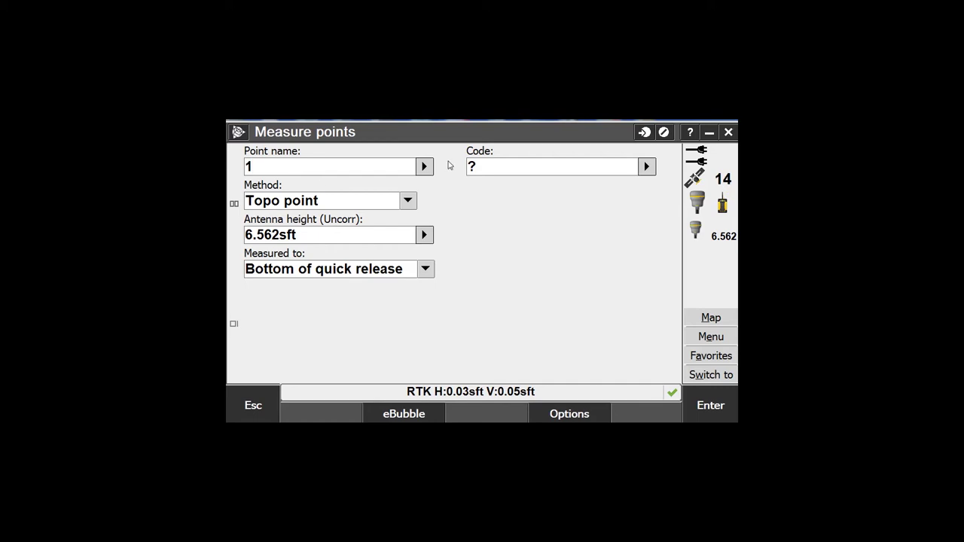
Assign the codes BC and ST to point 1, measure it as a topo point and show it on the map
left_click(499, 166)
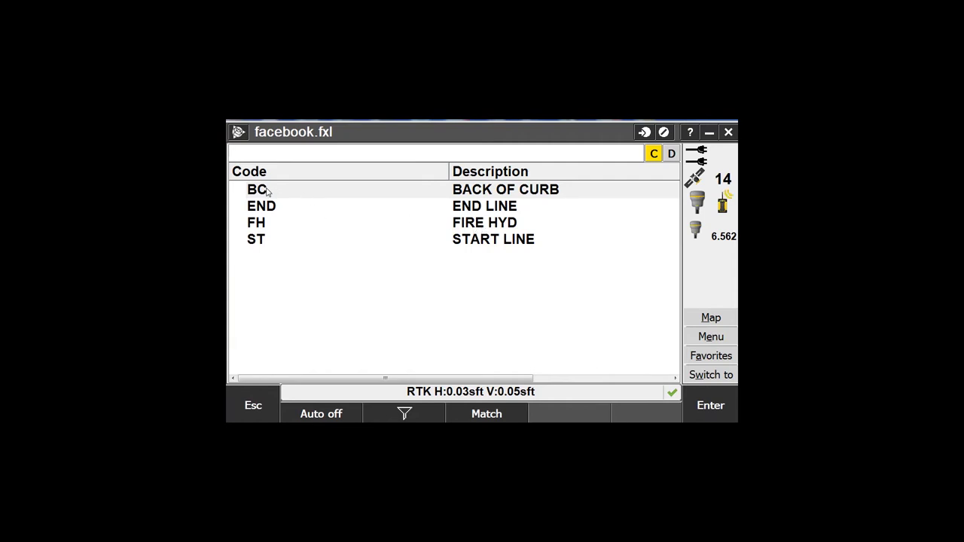
left_click(267, 191)
left_click(266, 241)
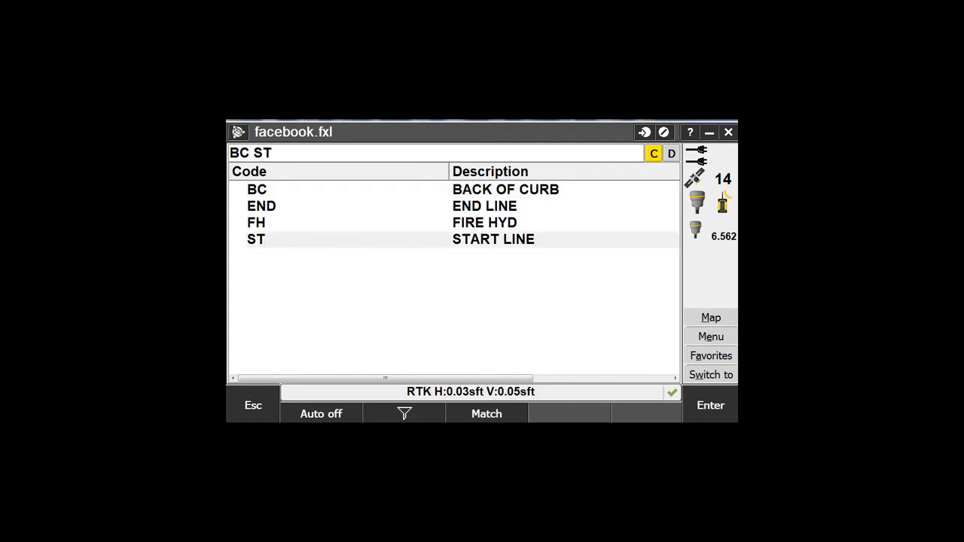
left_click(711, 406)
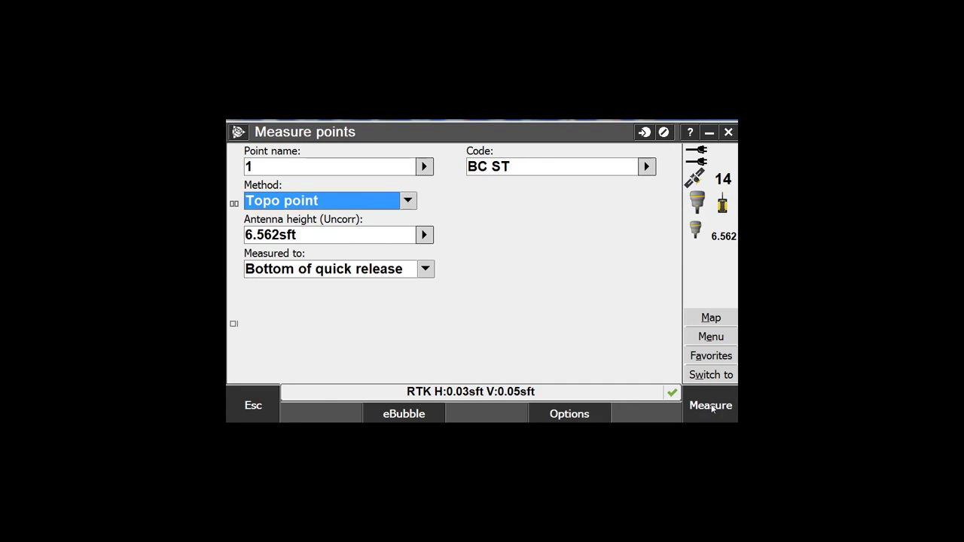
left_click(706, 405)
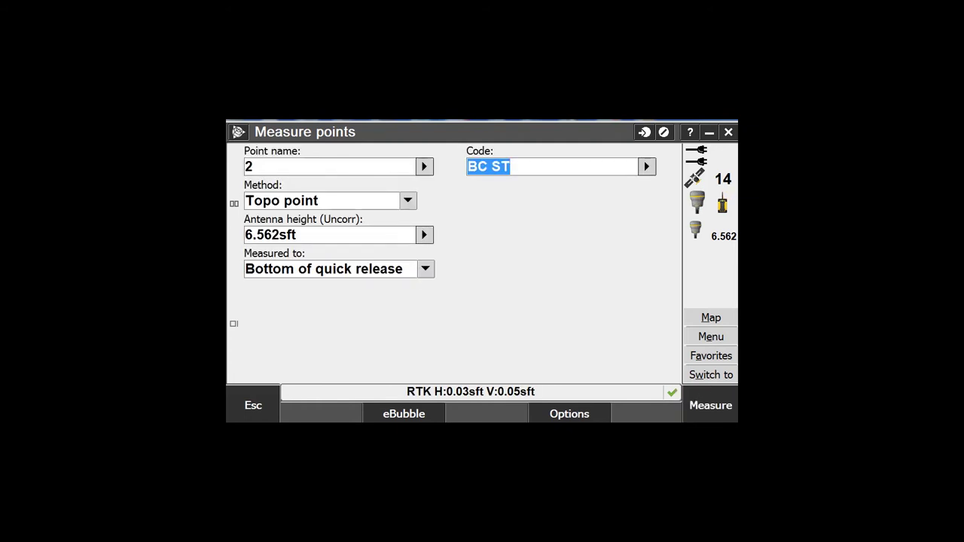
left_click(716, 324)
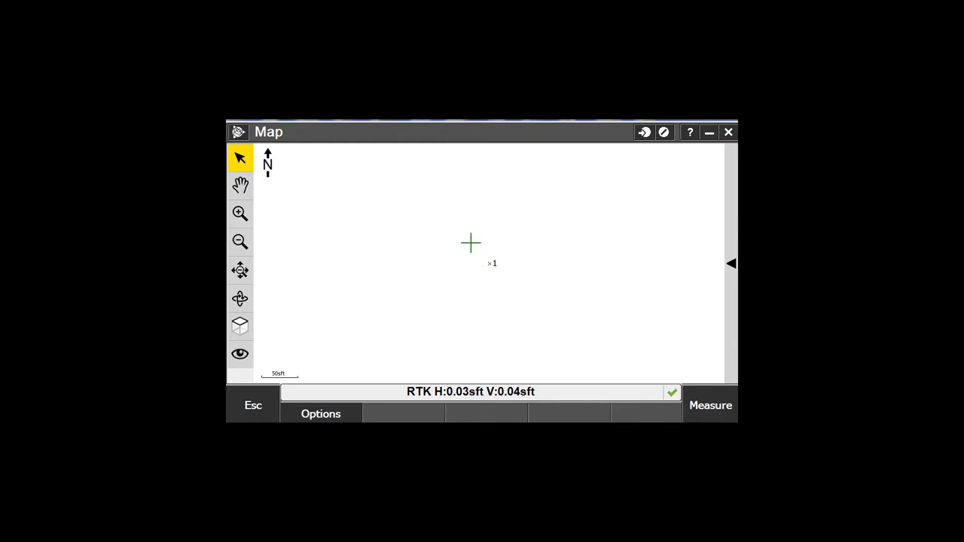
Measure and store point 2 with only the code BC to continue the back of curb line
left_click(710, 406)
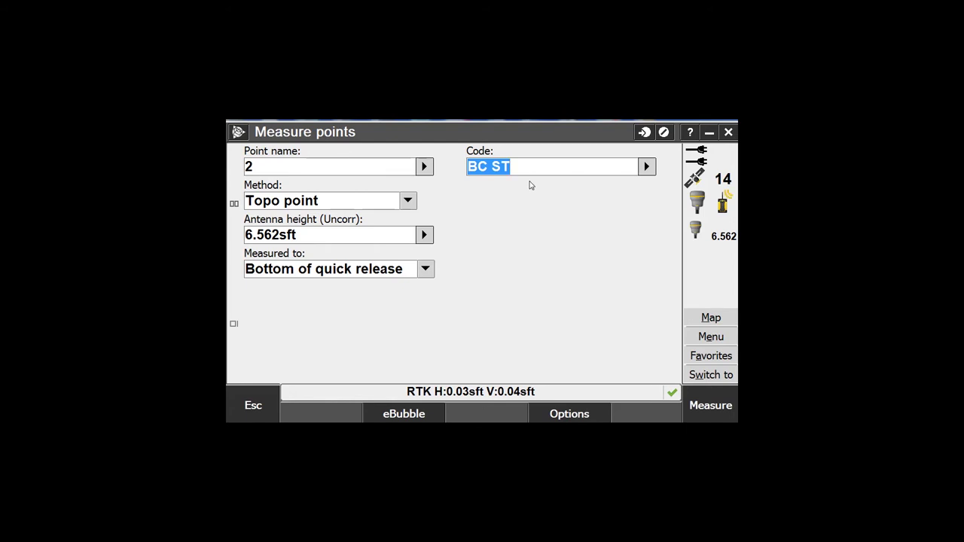
type("BC")
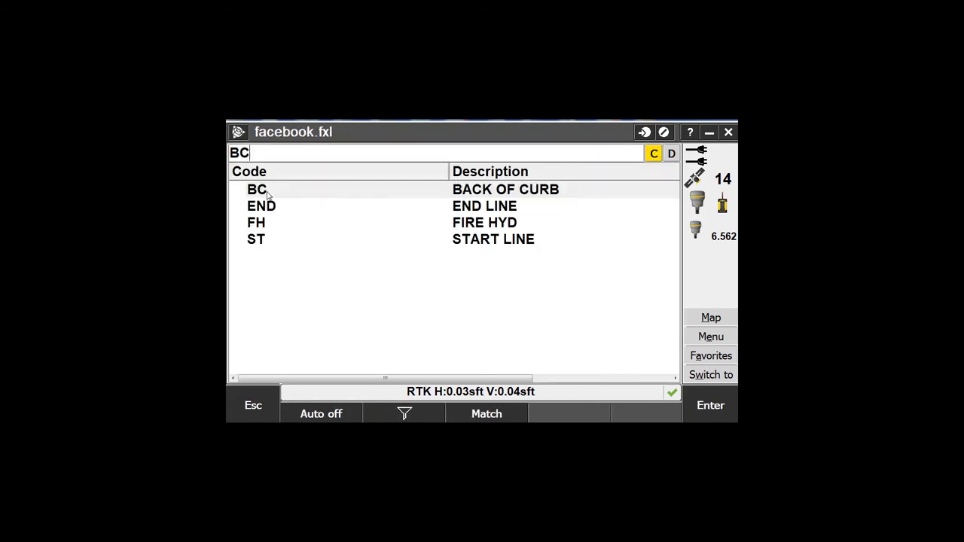
left_click(690, 408)
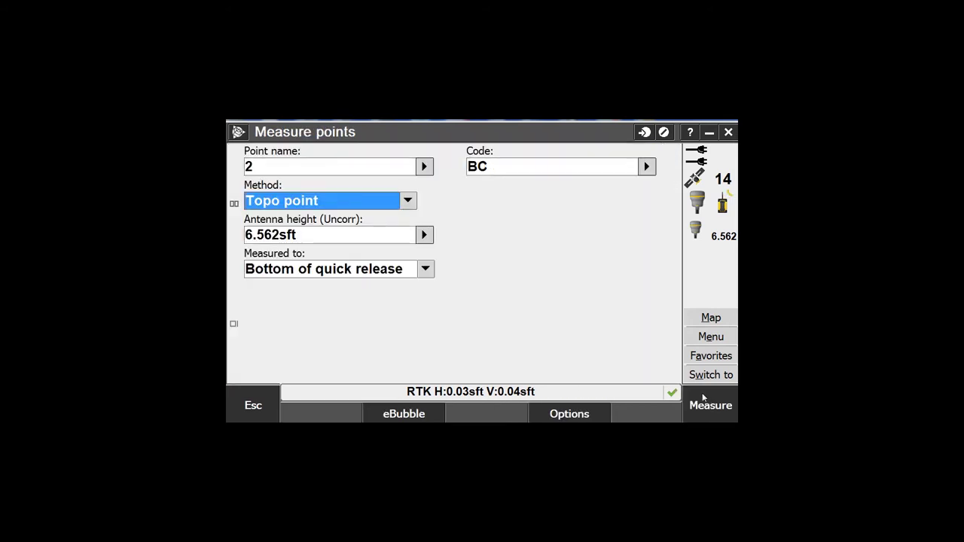
left_click(711, 405)
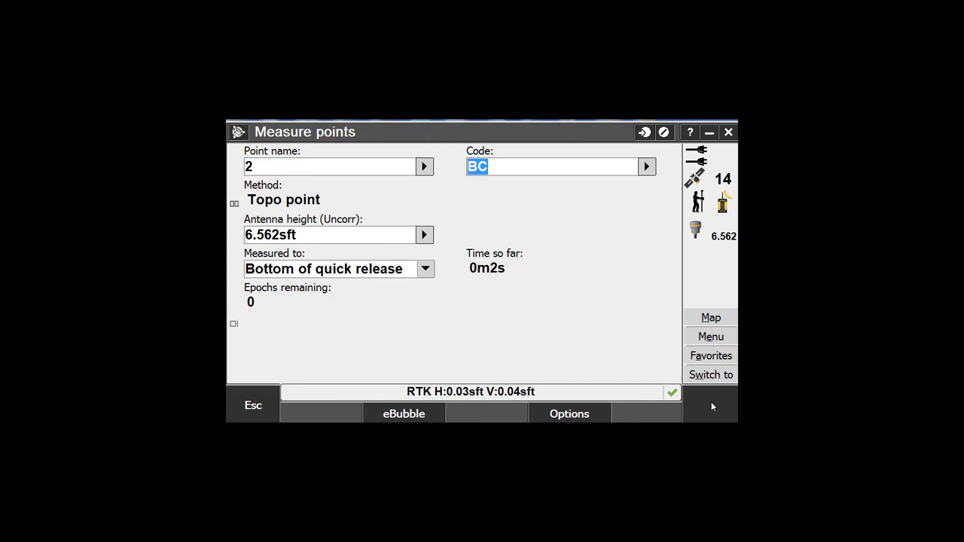
left_click(708, 405)
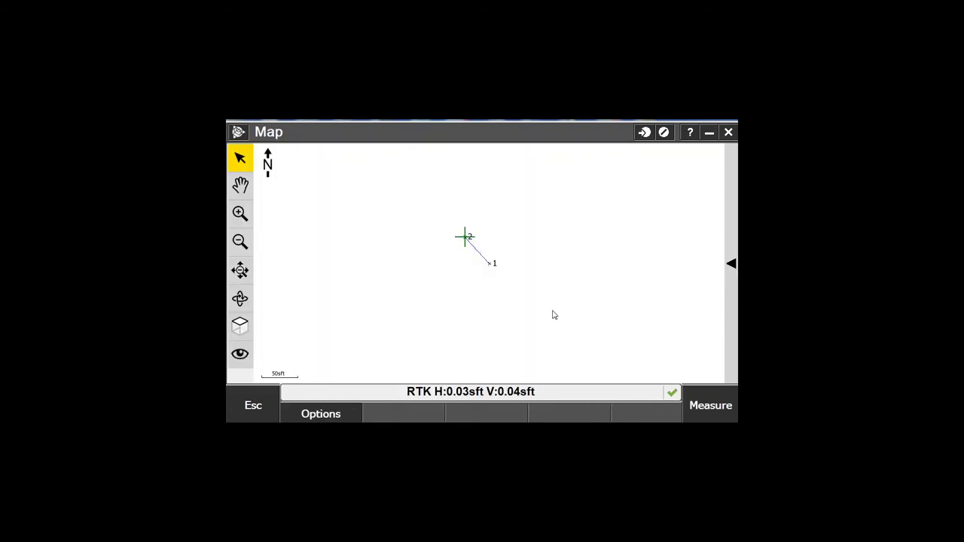
Measure and store point 3, keeping the code BC
left_click(711, 405)
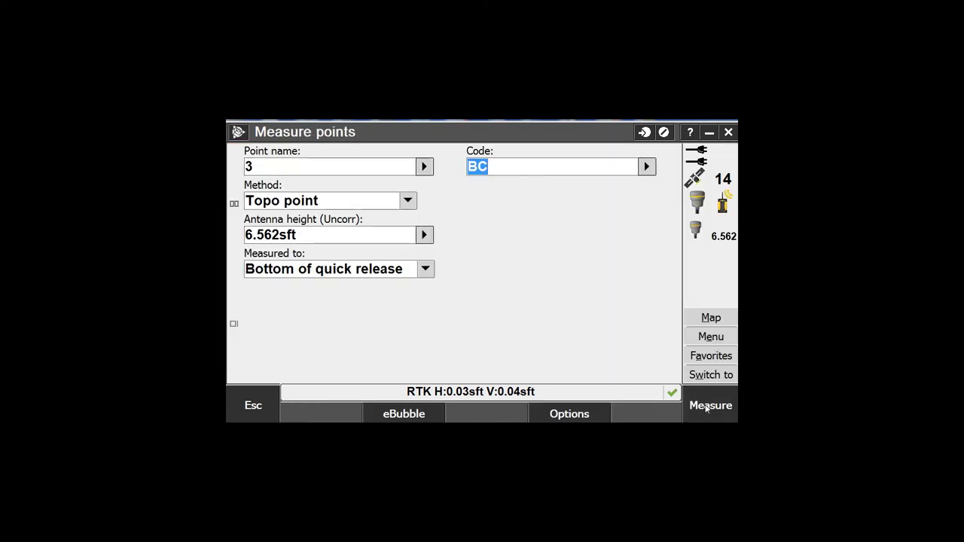
left_click(490, 167)
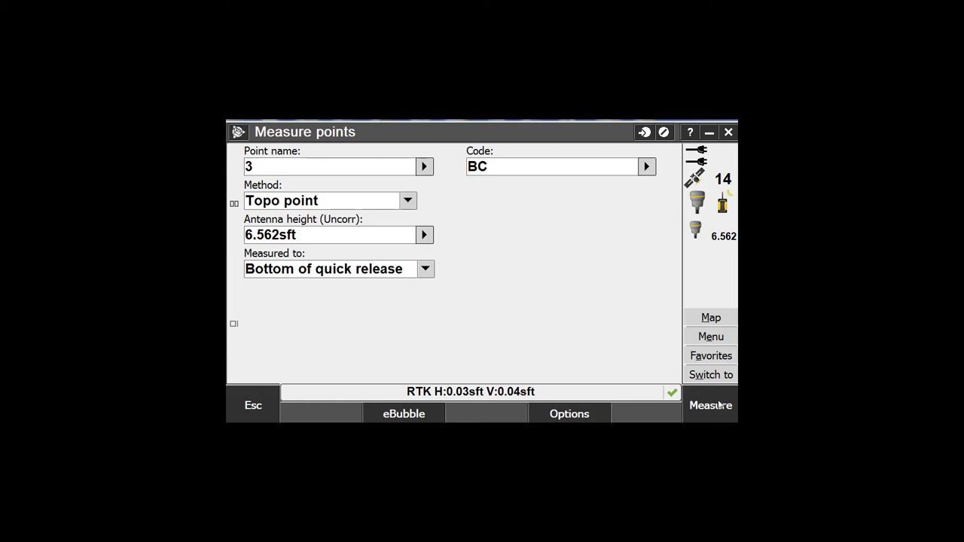
left_click(719, 406)
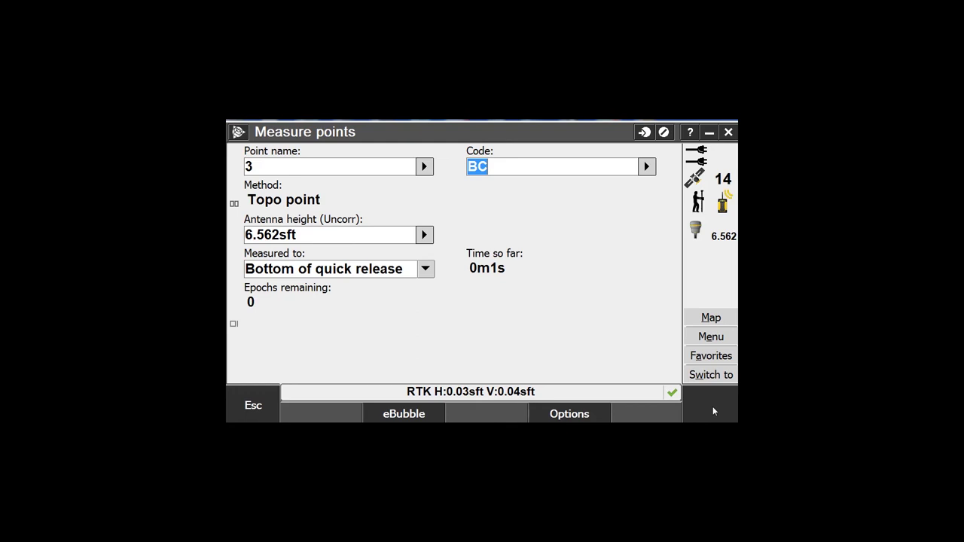
left_click(712, 407)
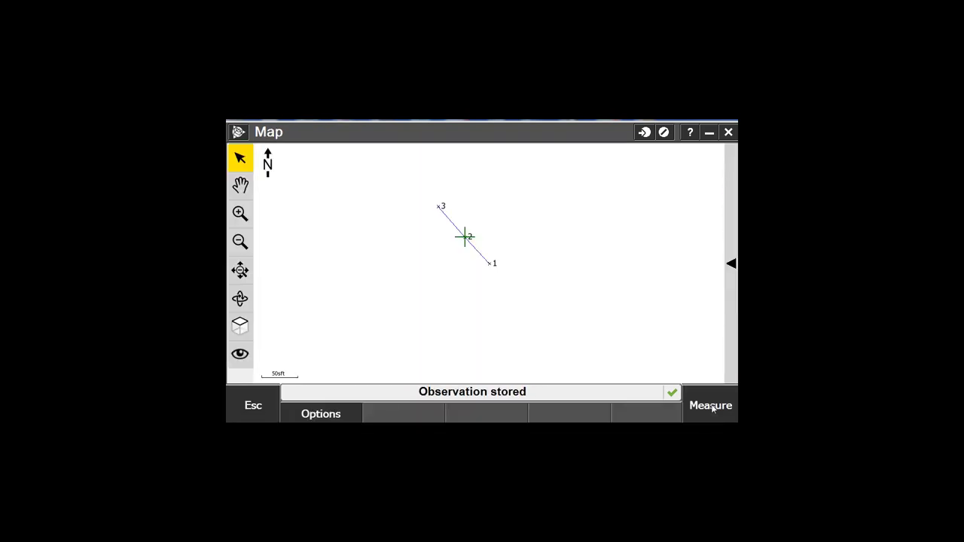
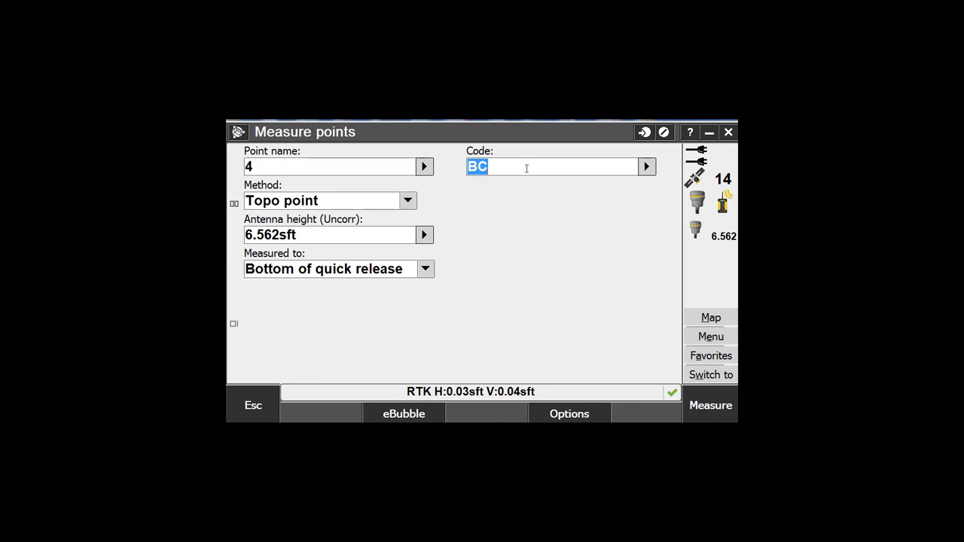
Set the code of point 4 to BC END, then measure and store it to end the first curb line
left_click(523, 166)
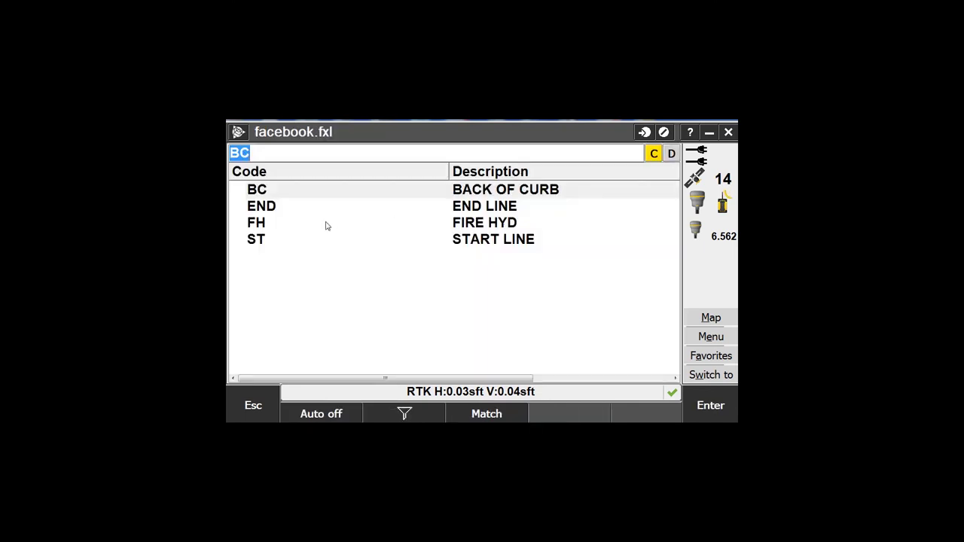
left_click(257, 153)
left_click(260, 240)
key("BackSpace")
key("BackSpace")
left_click(269, 206)
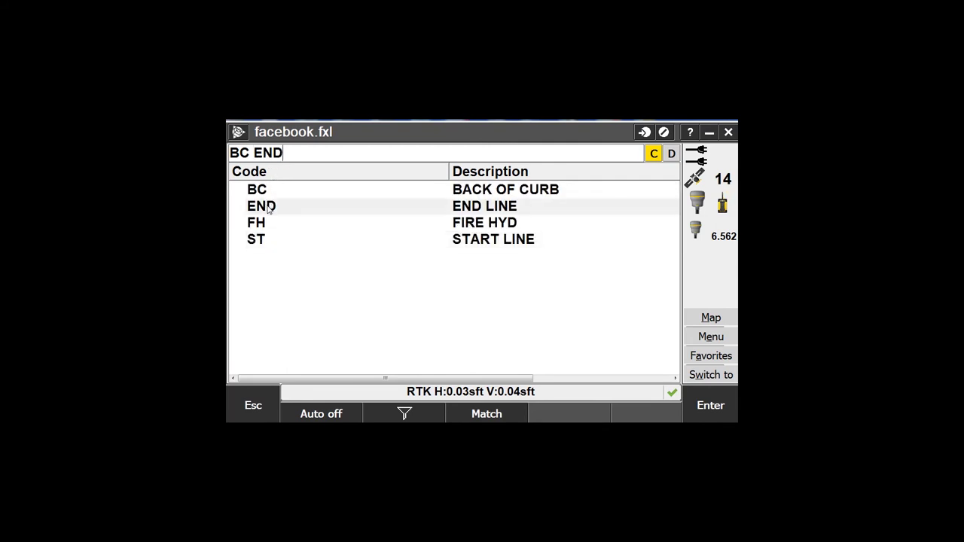
left_click(733, 405)
left_click(710, 413)
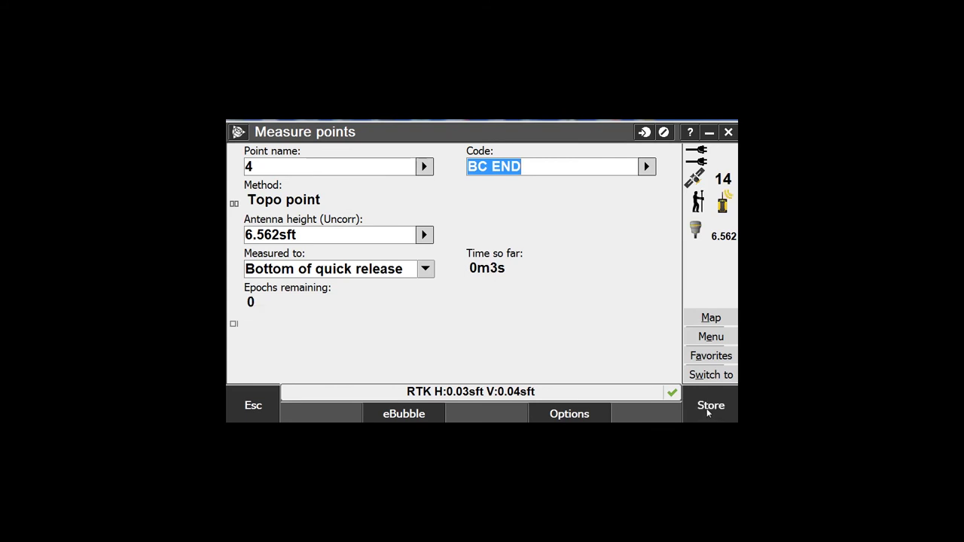
left_click(709, 411)
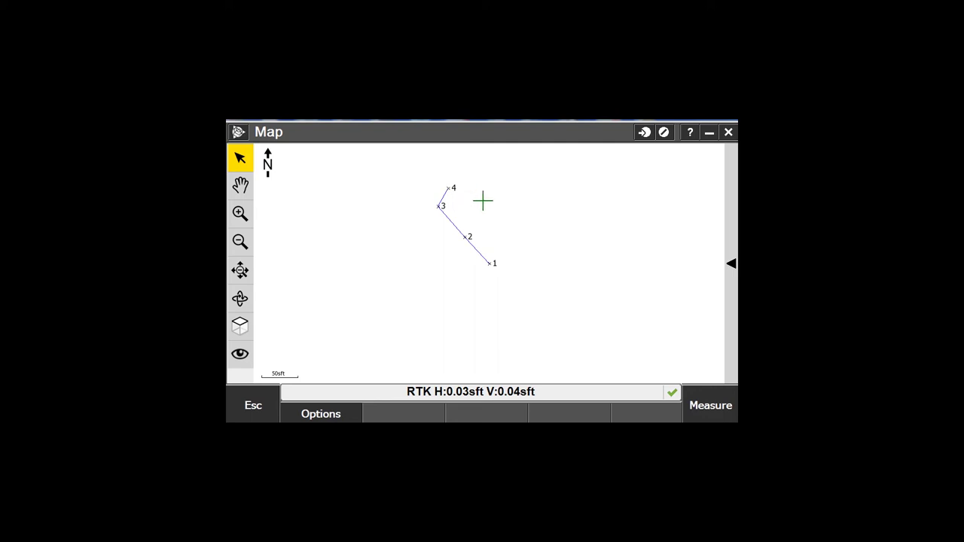
Set the code of point 5 to BC ST, then measure and store it to start a second curb line
left_click(719, 410)
left_click(527, 170)
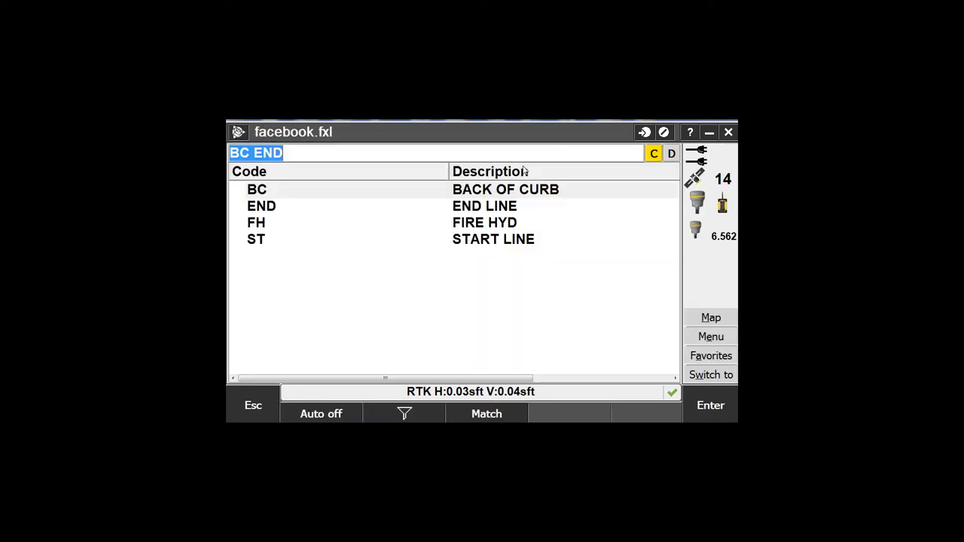
left_click(265, 190)
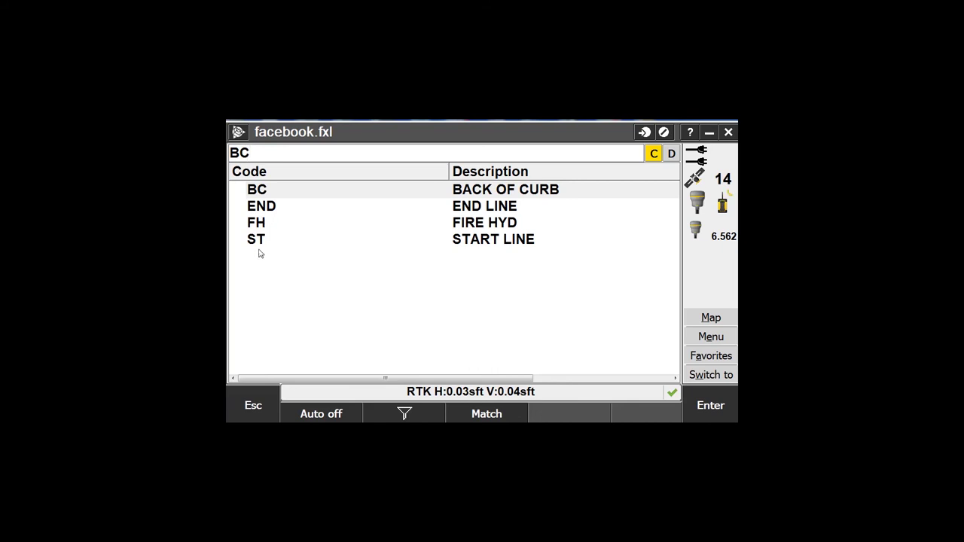
left_click(257, 239)
left_click(712, 407)
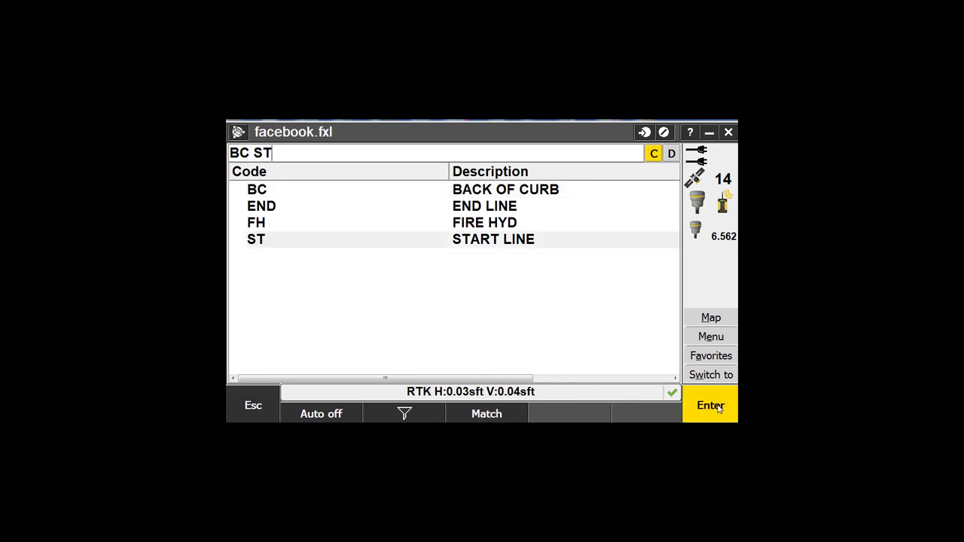
left_click(712, 407)
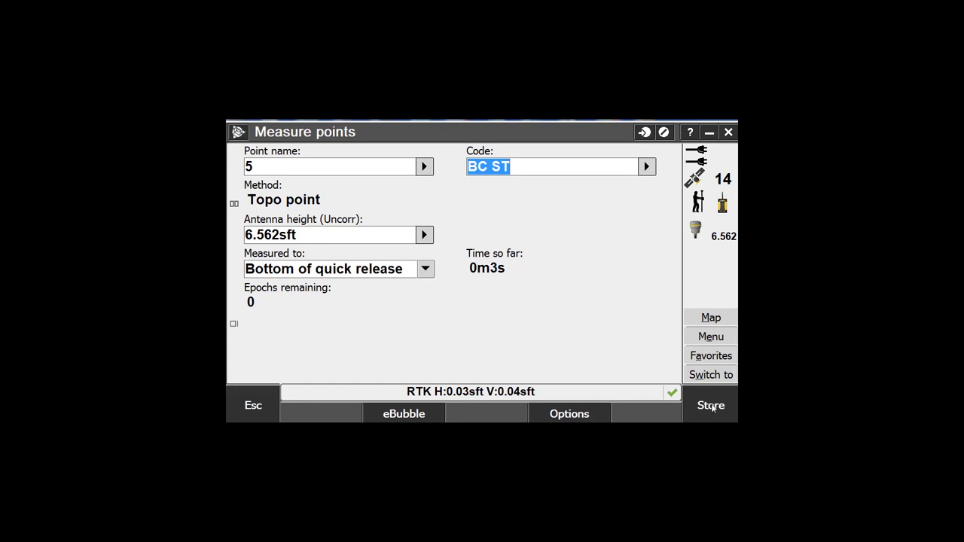
left_click(712, 405)
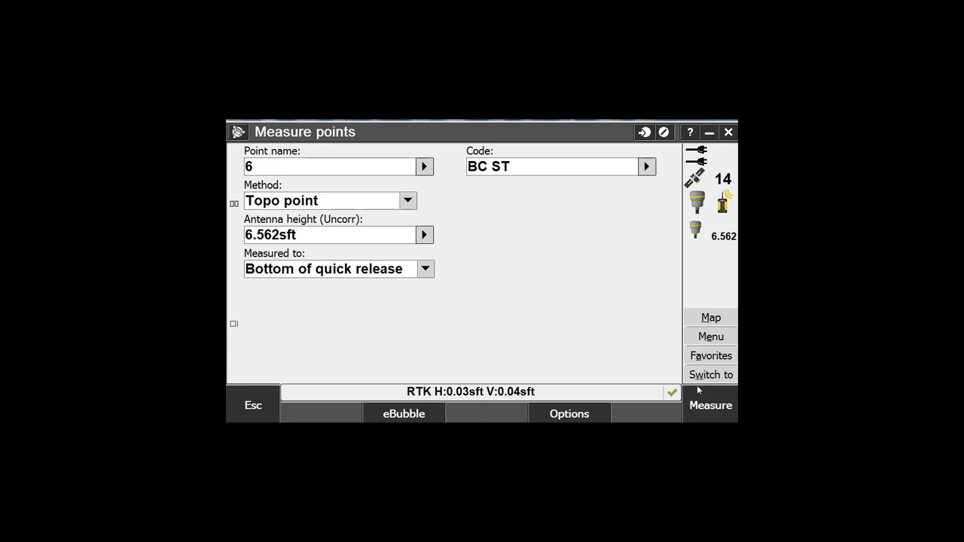
Set the code of point 6 to BC alone, then measure and store the point
left_click(520, 164)
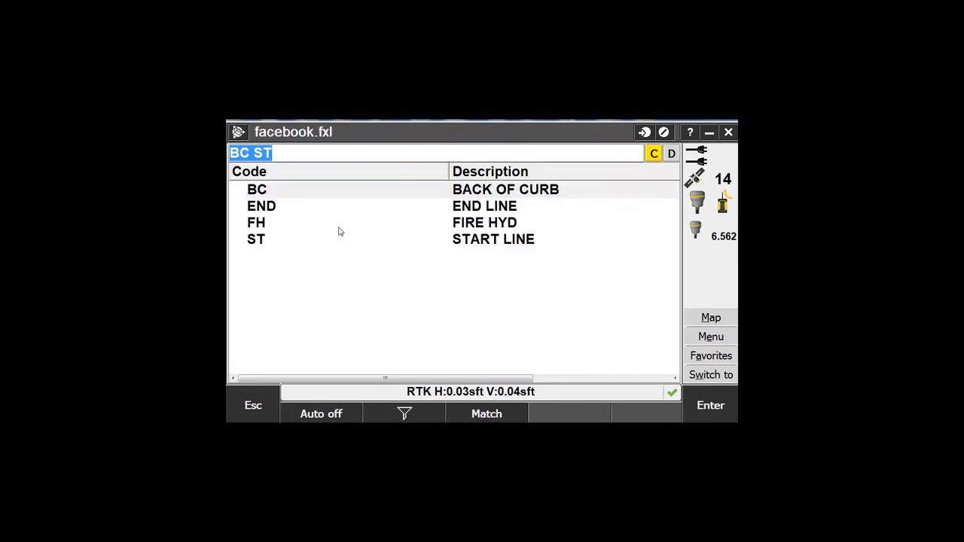
left_click(265, 193)
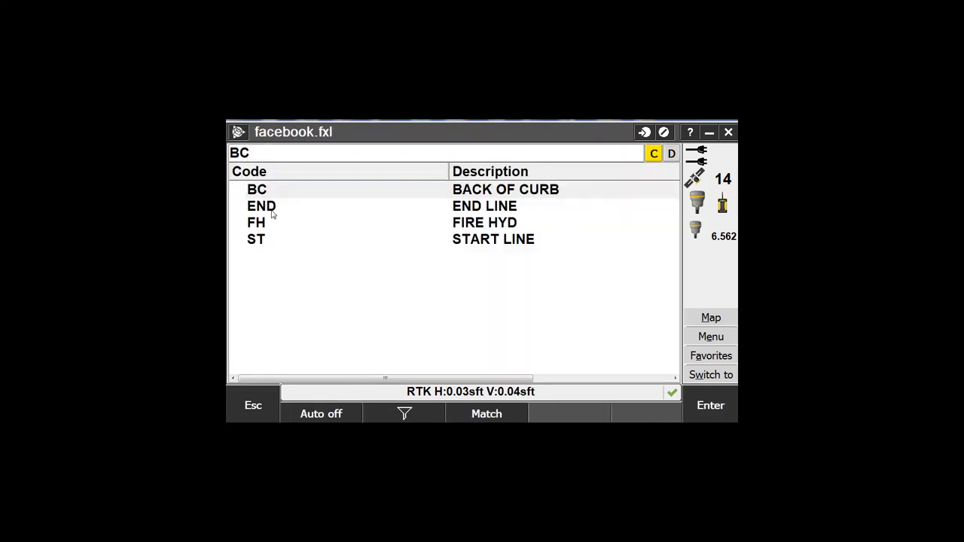
left_click(726, 407)
left_click(718, 407)
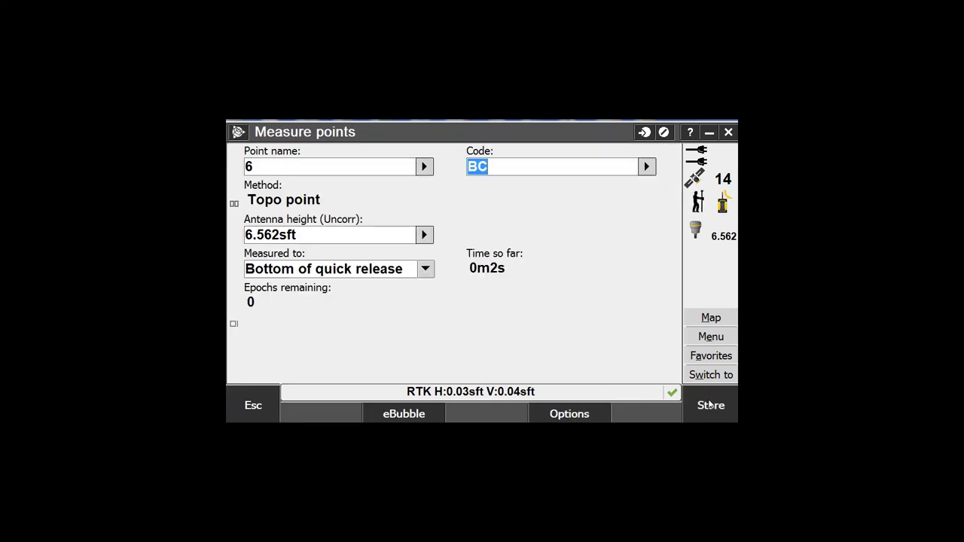
left_click(711, 405)
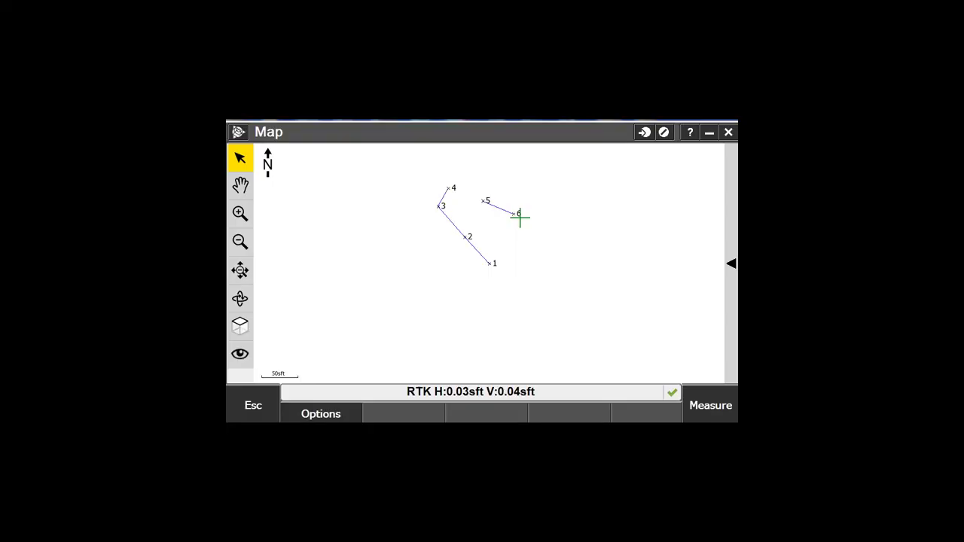
Set the code of point 7 to BC END, then measure and store it to end the second curb line
left_click(710, 406)
left_click(490, 169)
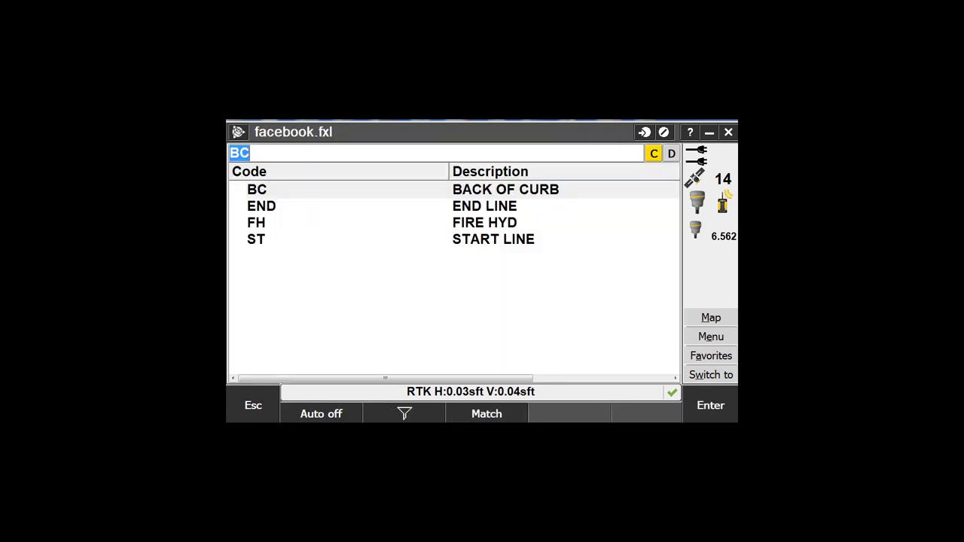
left_click(263, 206)
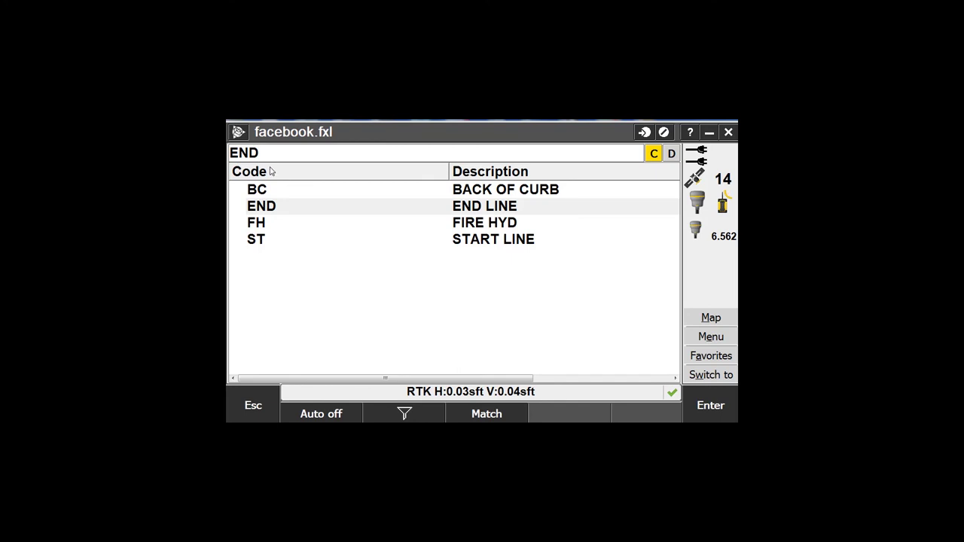
key("BackSpace")
key("BackSpace")
key("BackSpace")
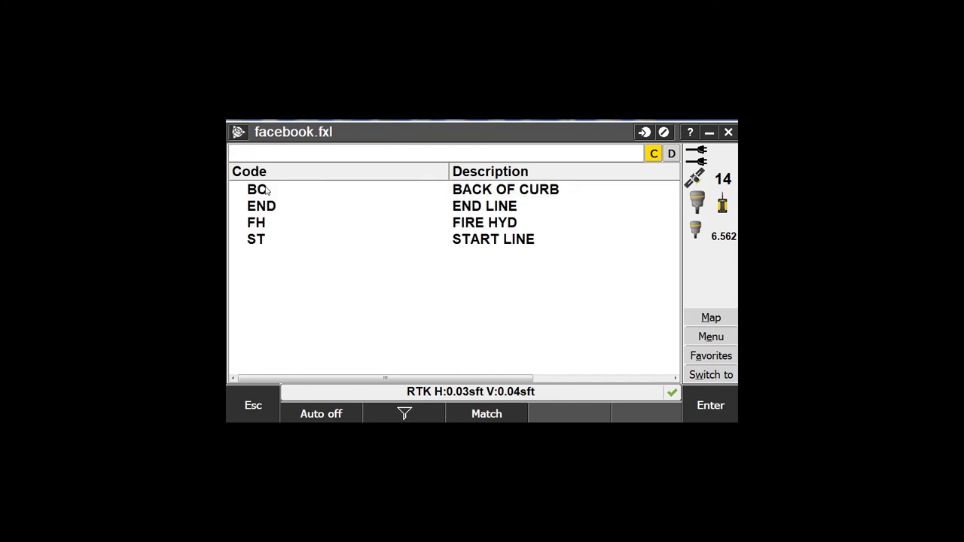
left_click(265, 191)
left_click(265, 207)
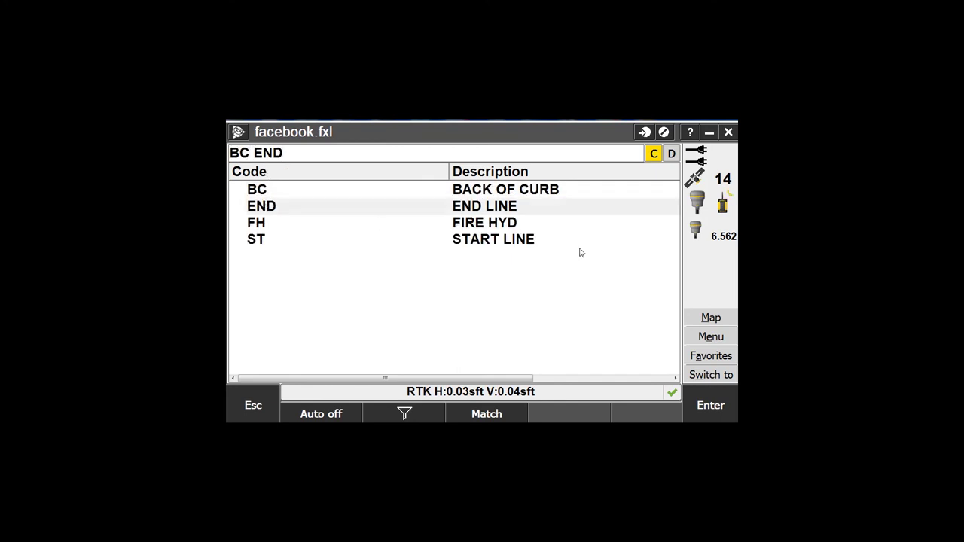
left_click(711, 407)
left_click(711, 408)
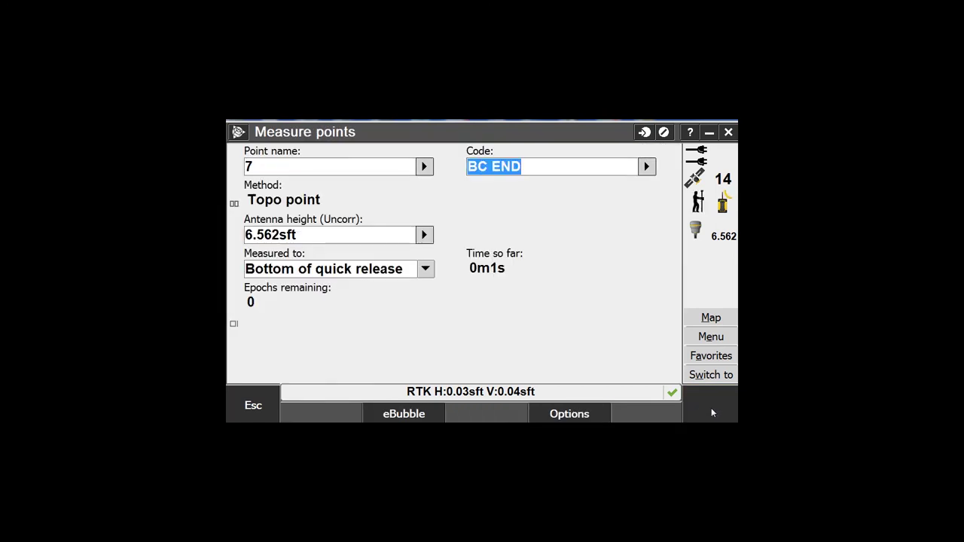
left_click(712, 408)
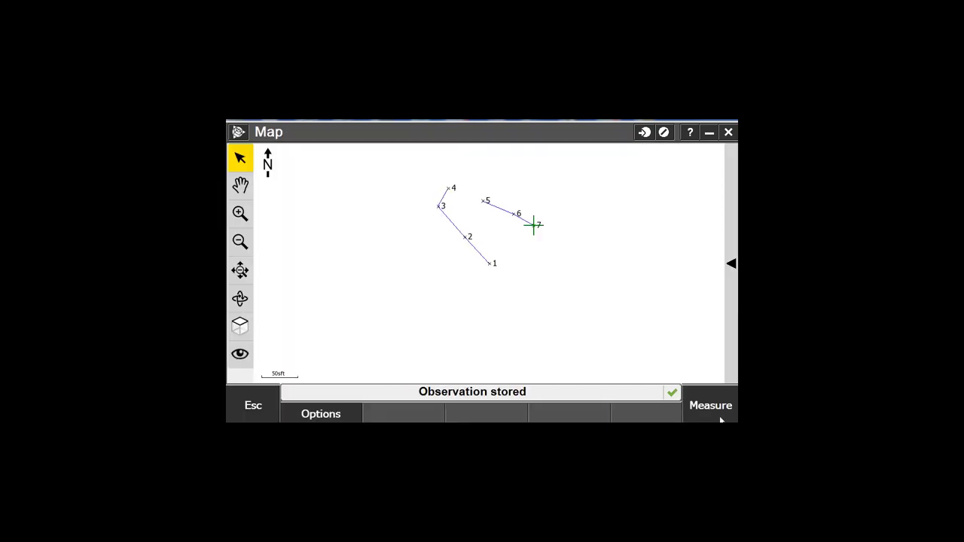